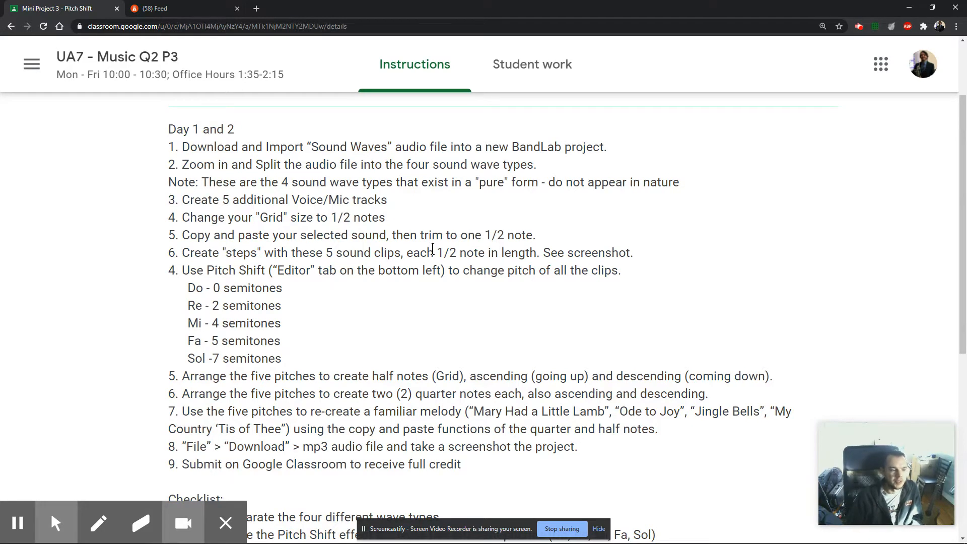
Step: Review the assignment instructions, including the semitone values for Do to Sol, the suggested melodies and the checklist
scroll(330, 397, "down", 1)
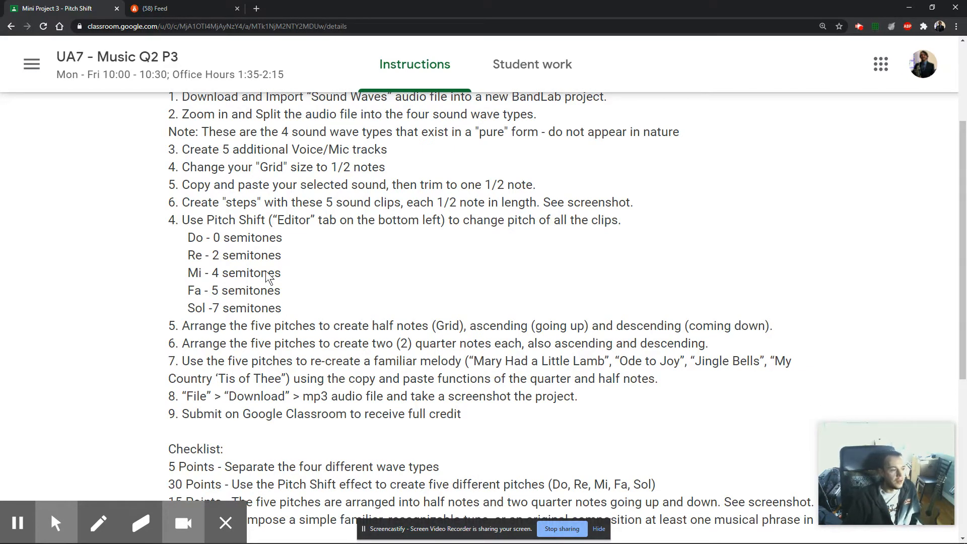
left_click_drag(177, 238, 323, 312)
left_click(322, 313)
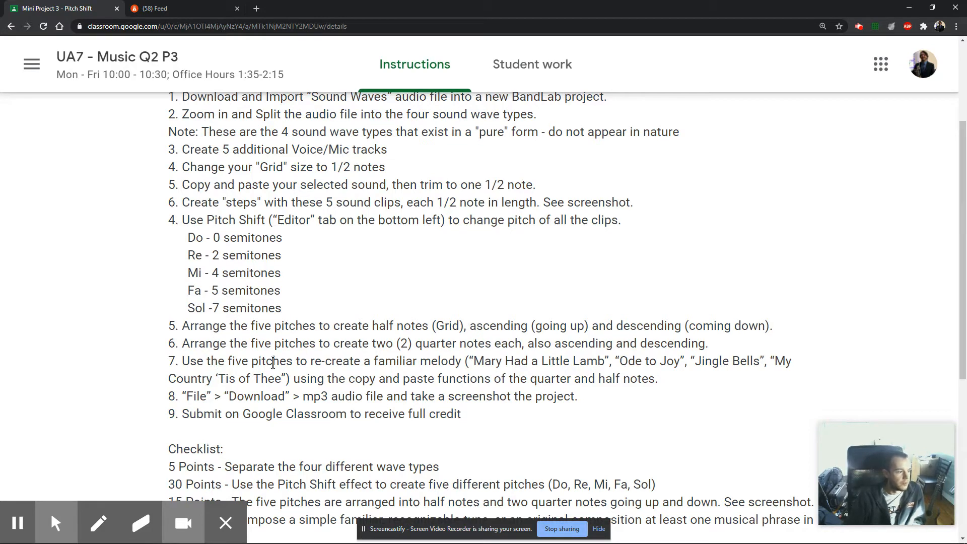
left_click_drag(473, 359, 493, 379)
left_click(103, 381)
scroll(414, 436, "down", 5)
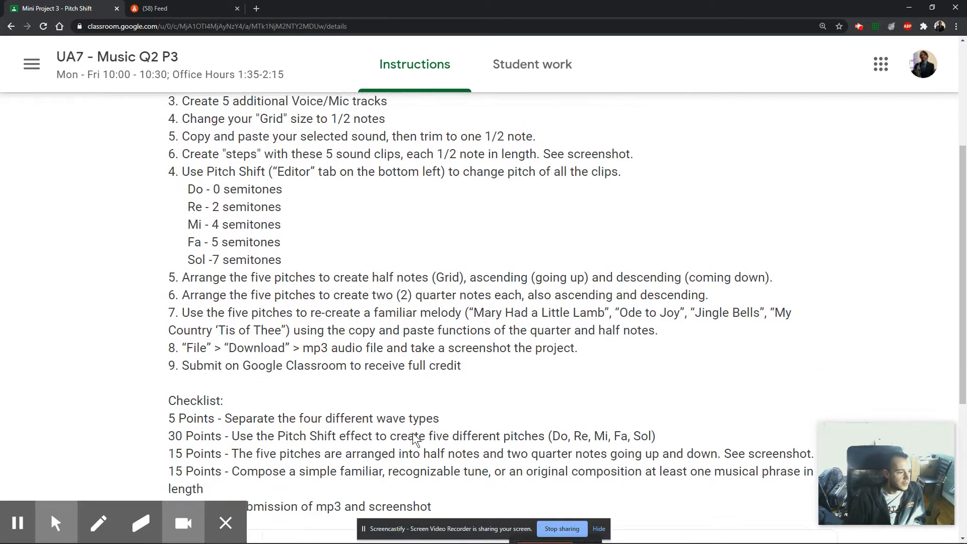
Step: Open the Sound Waves.mp3 attachment in its own window and download it
left_click(315, 352)
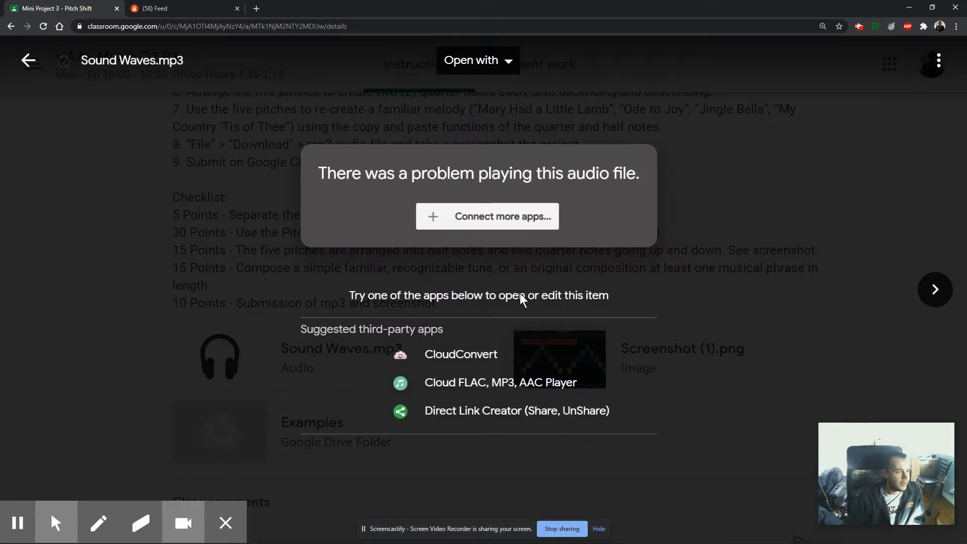
left_click(938, 60)
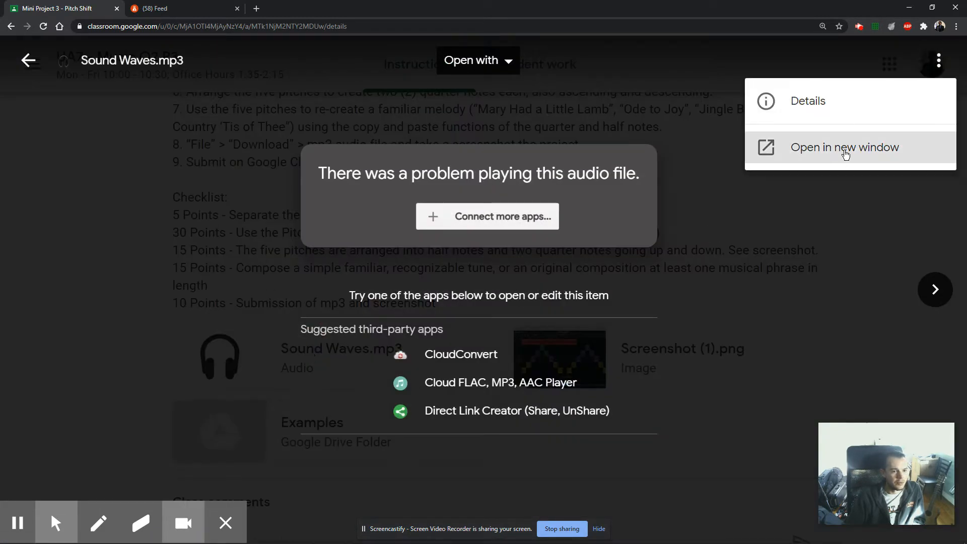
left_click(939, 60)
left_click(940, 59)
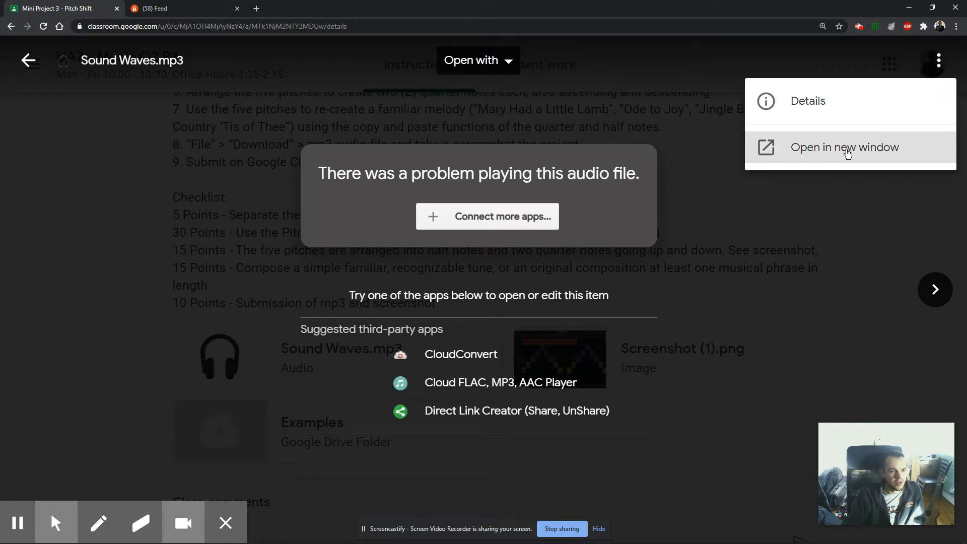
left_click(848, 154)
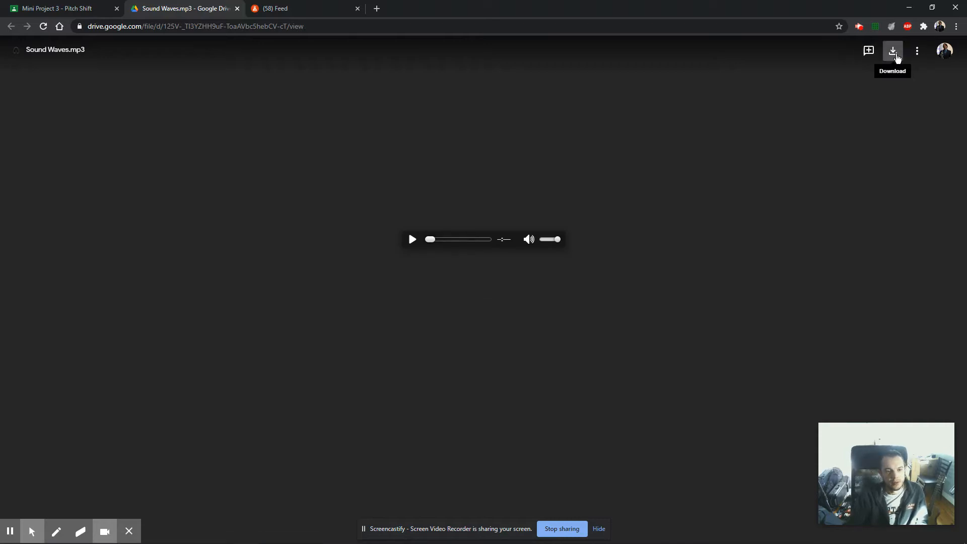
left_click(898, 58)
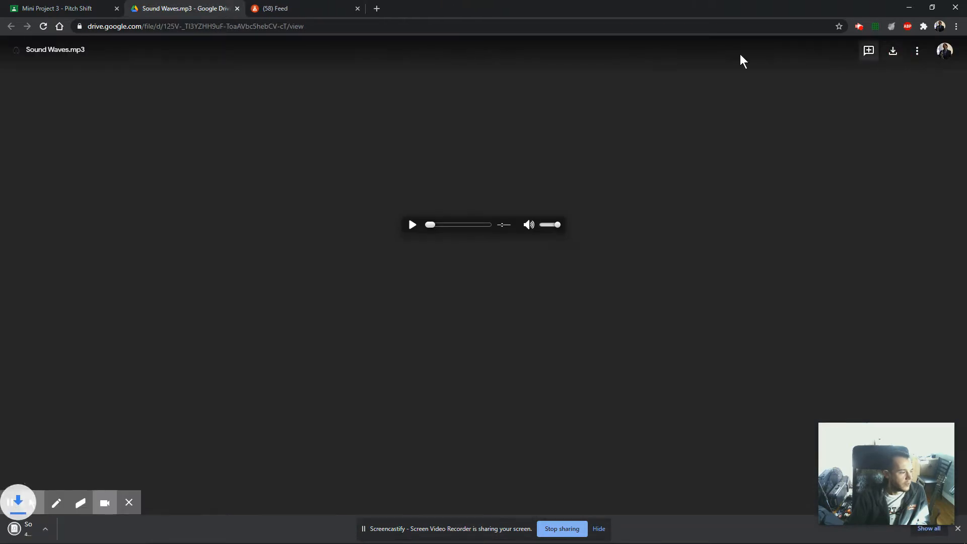
Step: Show the downloaded Sound Waves file in its folder, then move the folder window out of the way
left_click(108, 530)
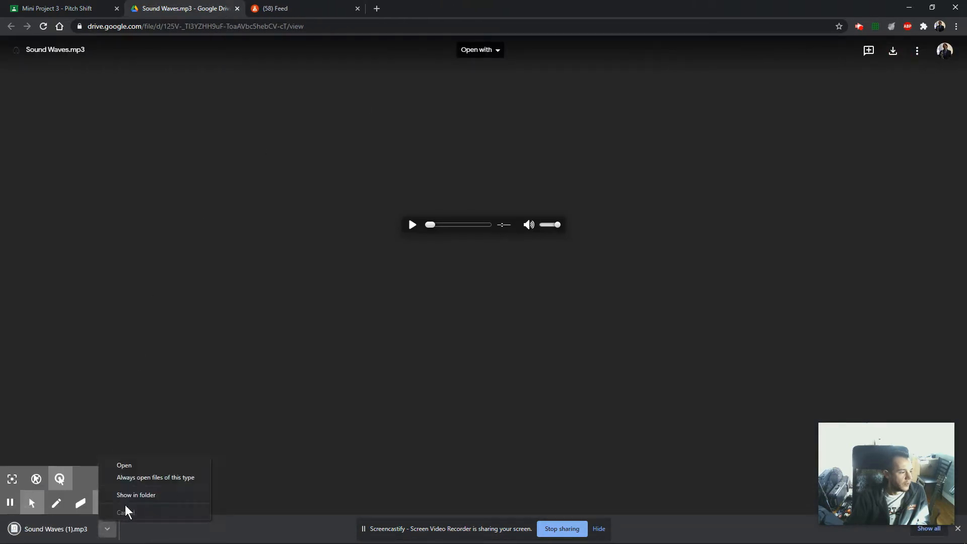
left_click(135, 495)
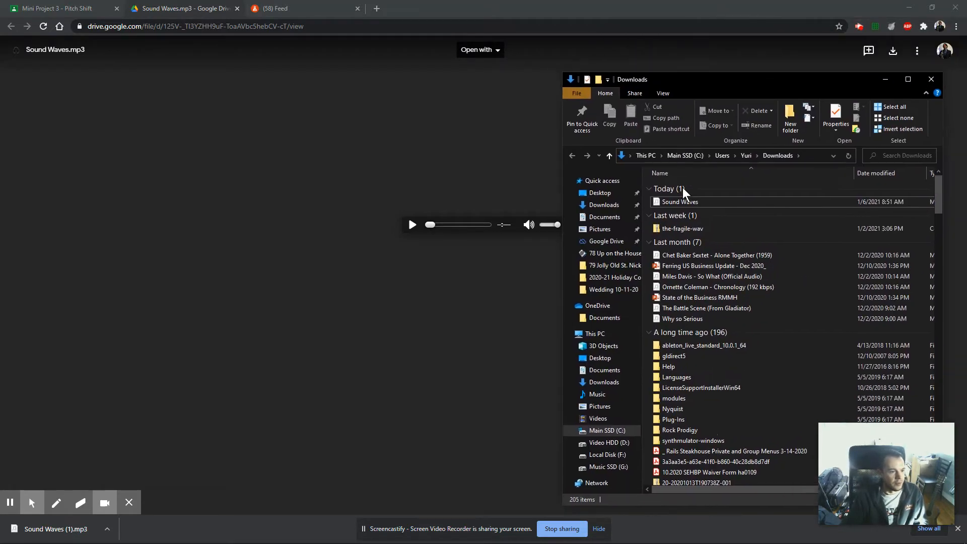
left_click_drag(746, 87, 966, 87)
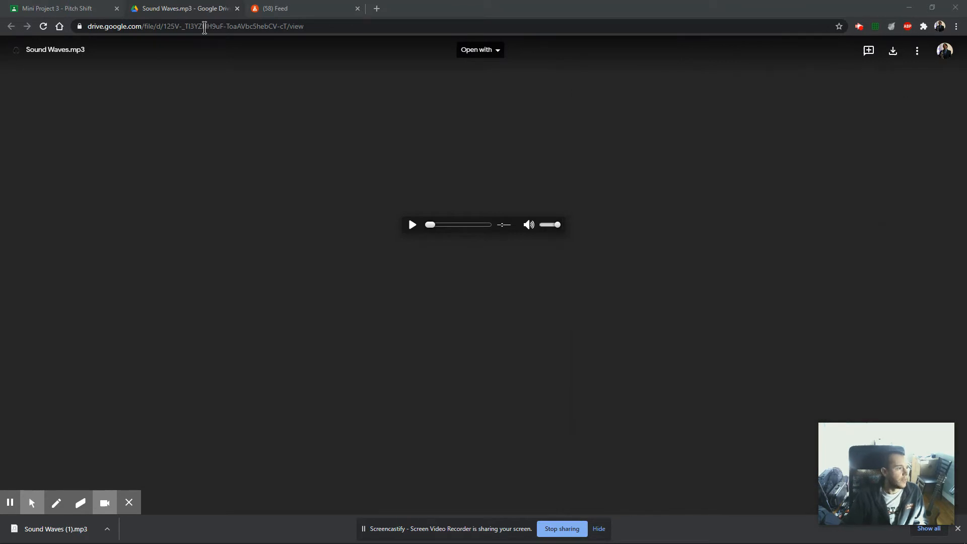
Step: Close the Drive page, switch to BandLab and create a new project by importing the Sound Waves audio file from Downloads
left_click(160, 15)
left_click(237, 8)
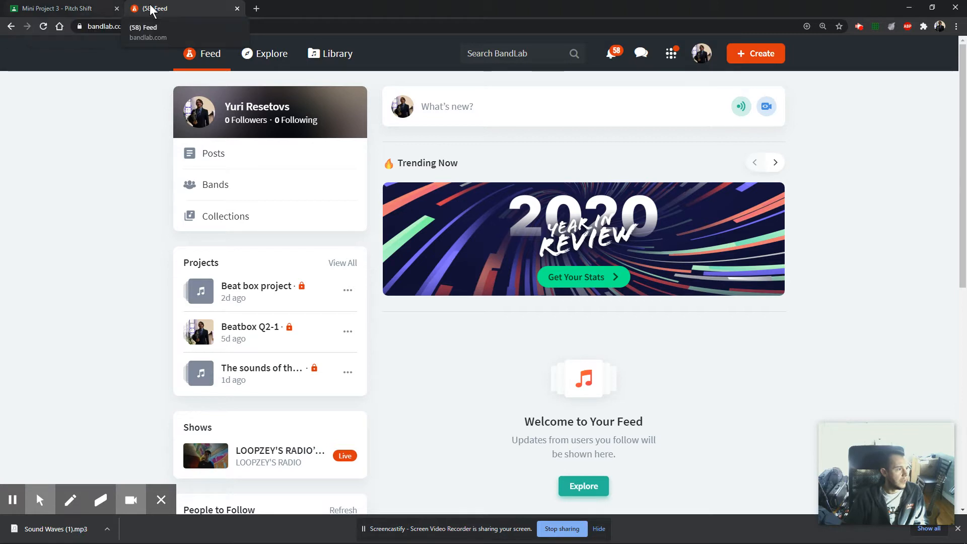
left_click(742, 57)
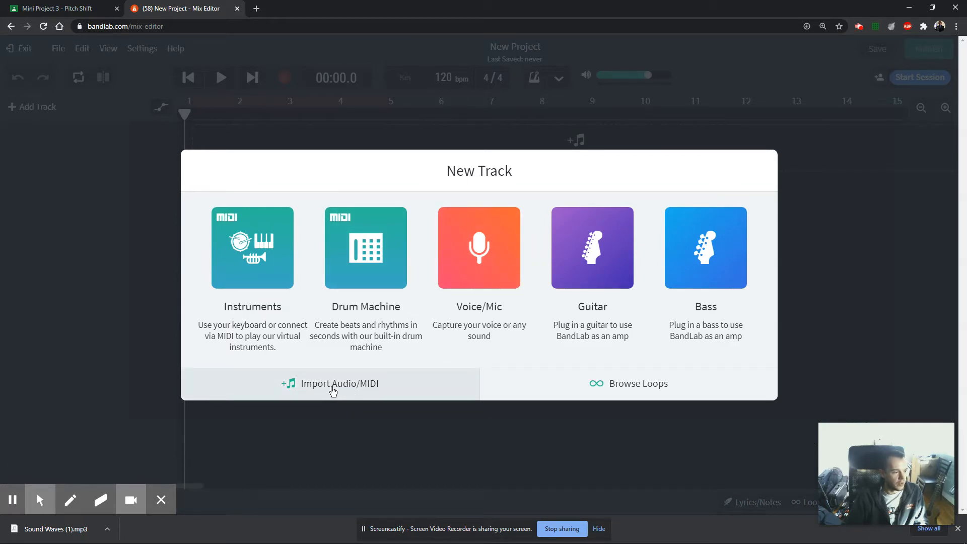
left_click(332, 390)
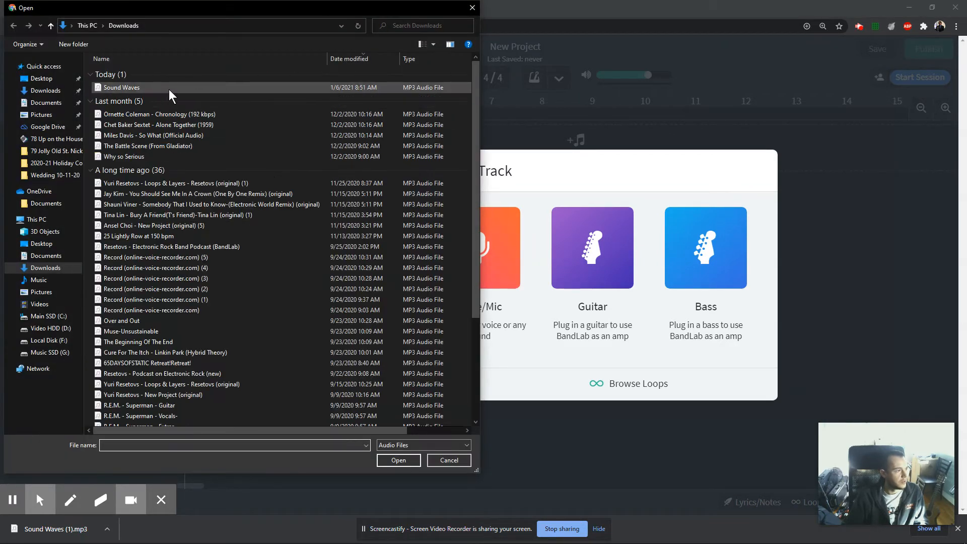
left_click(114, 89)
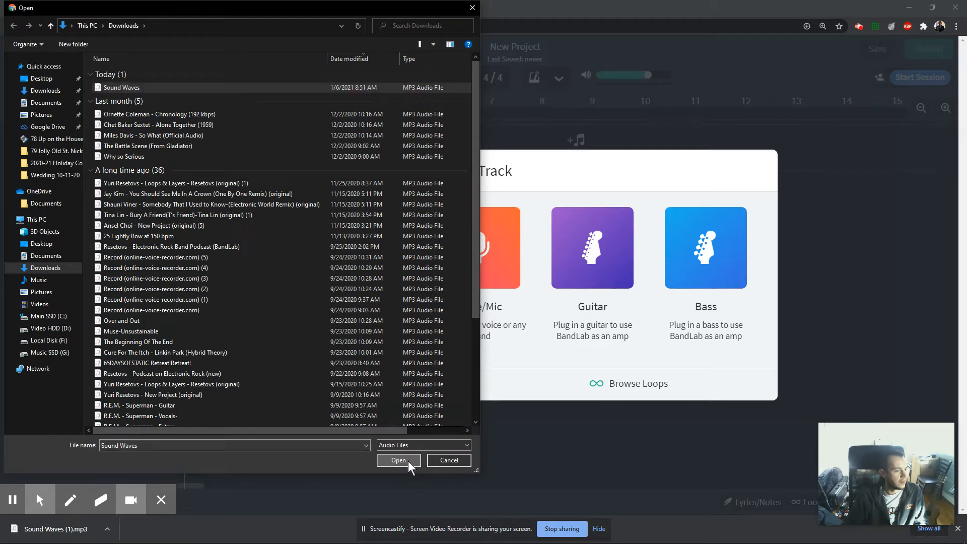
left_click(398, 460)
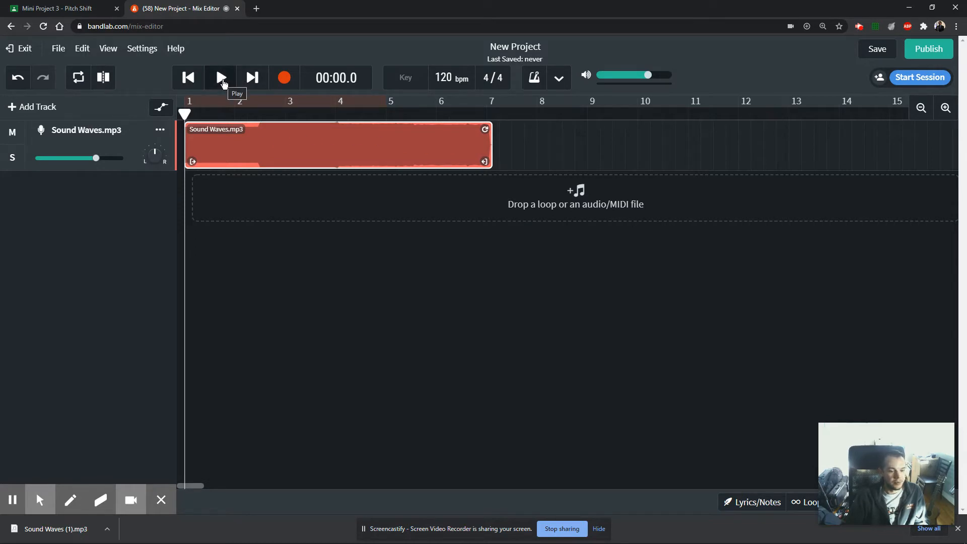
Step: Play the imported Sound Waves clip to hear the wave types, then return the playhead to the start
left_click(221, 79)
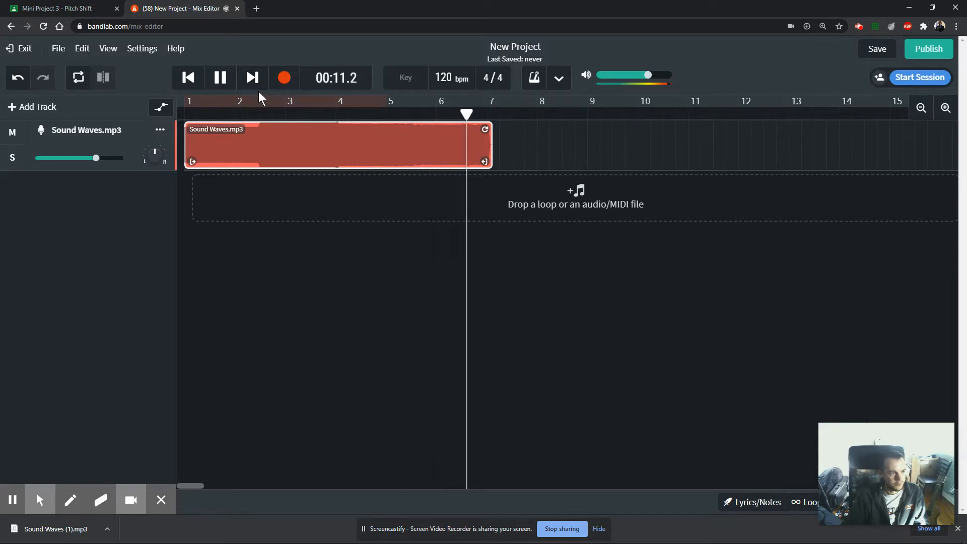
left_click(221, 77)
left_click(189, 77)
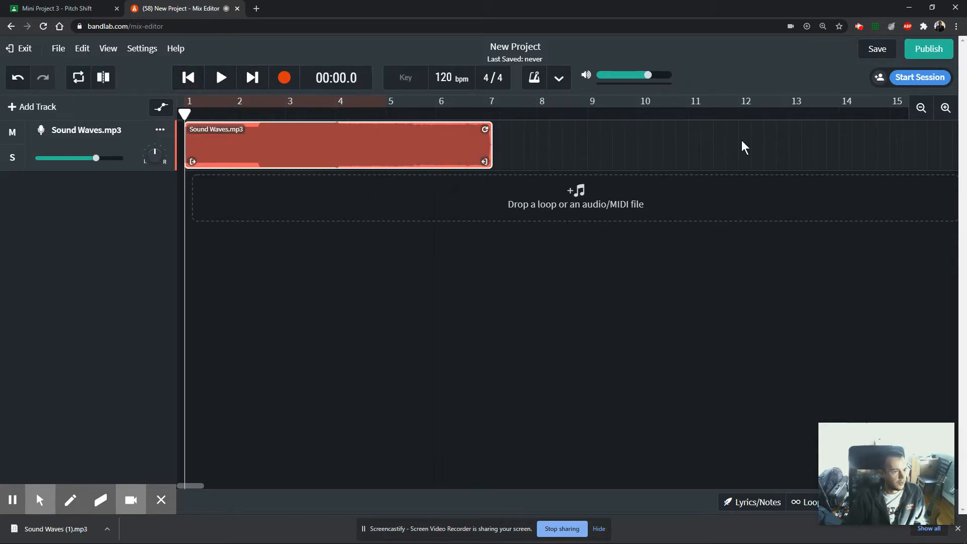
Step: Slice the Sound Waves clip in the first silent gap, with the playhead at about 3.0 seconds
left_click(947, 109)
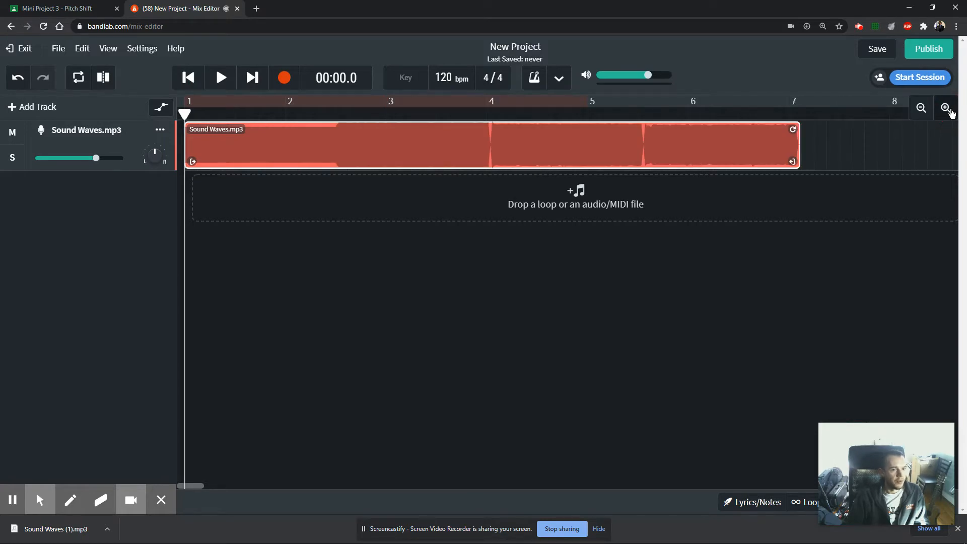
left_click(946, 108)
left_click(947, 109)
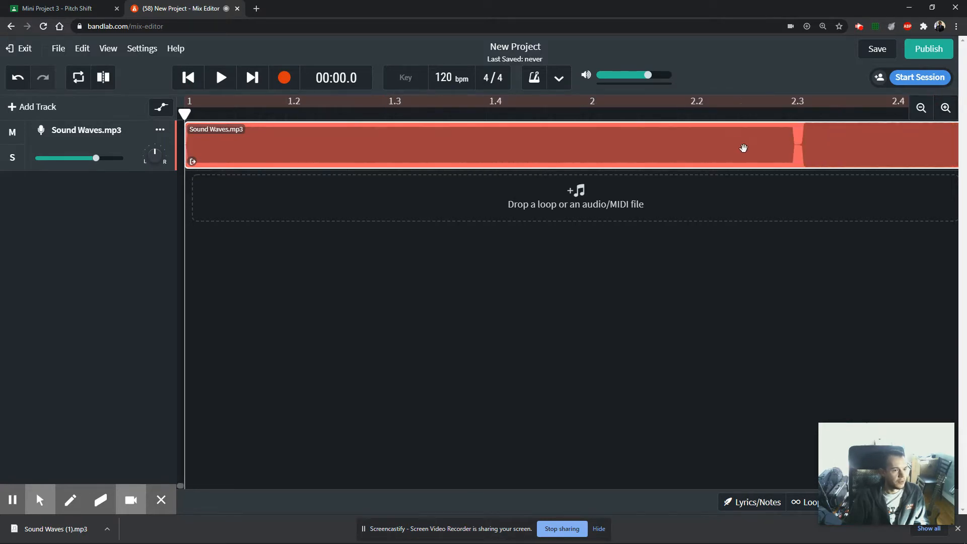
left_click(203, 111)
left_click_drag(229, 111, 797, 115)
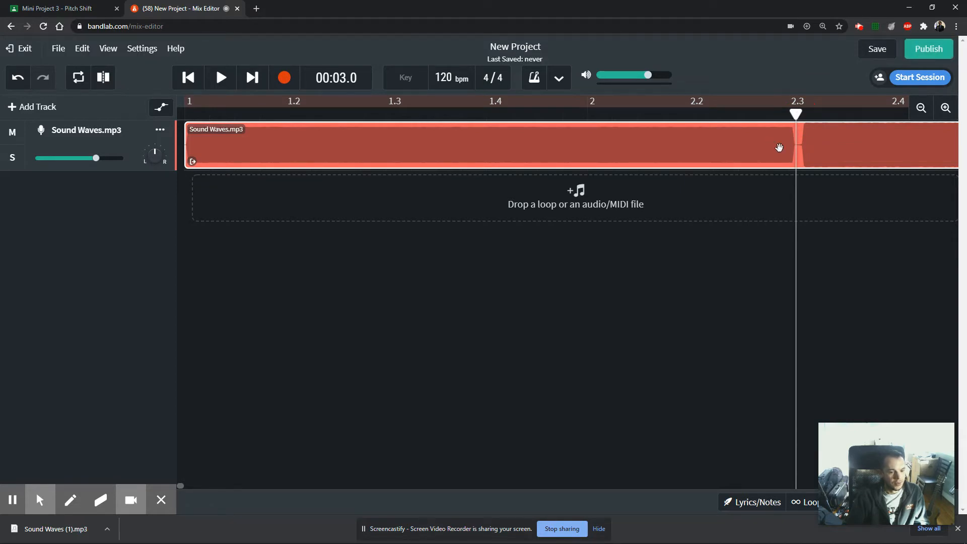
left_click(940, 112)
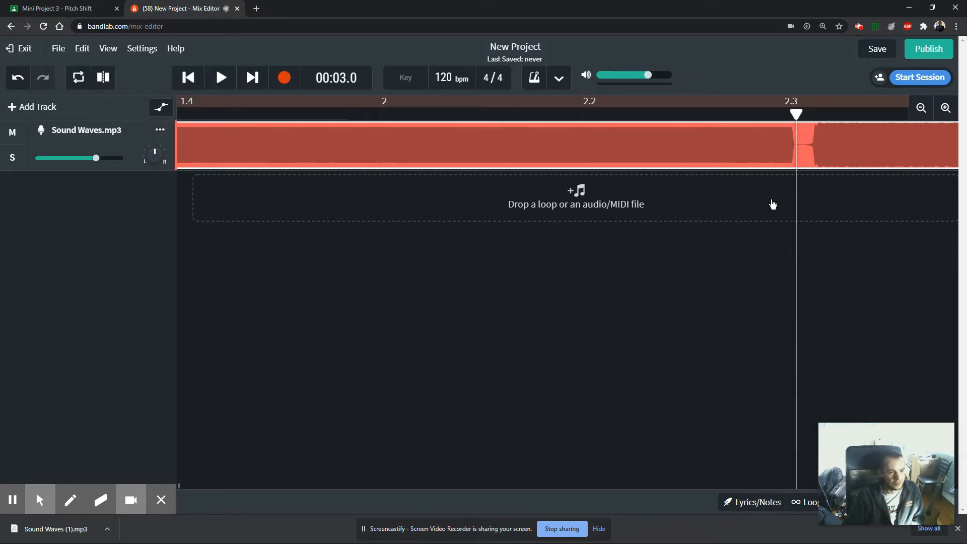
left_click(764, 298)
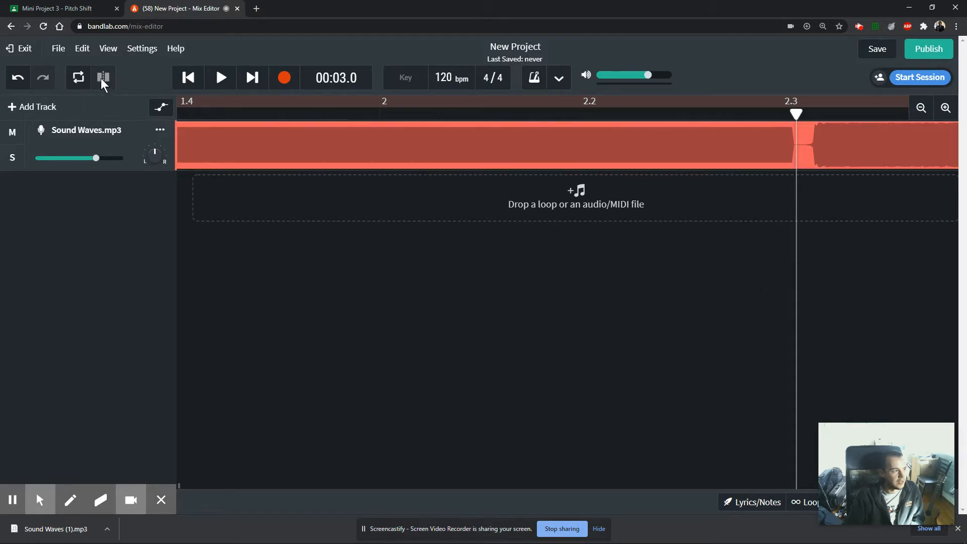
left_click(618, 145)
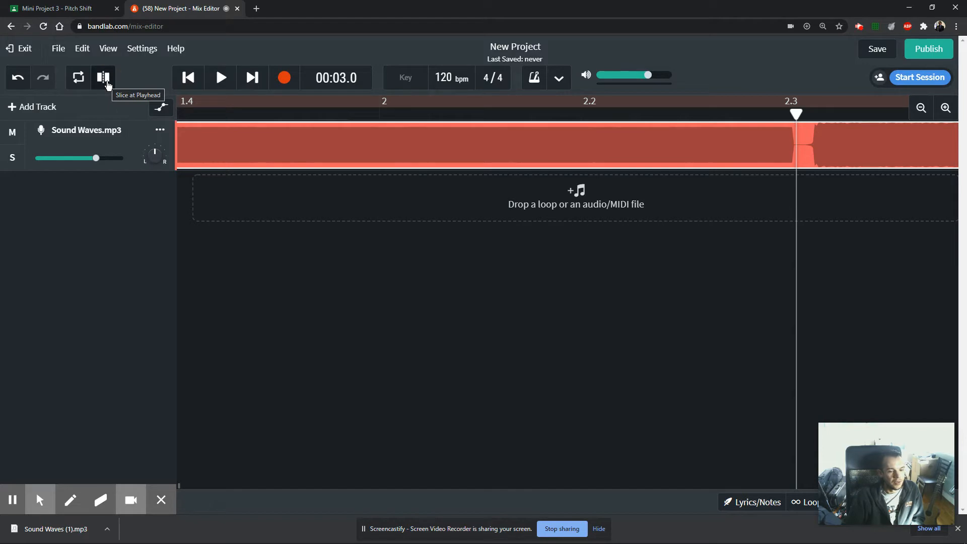
left_click(104, 79)
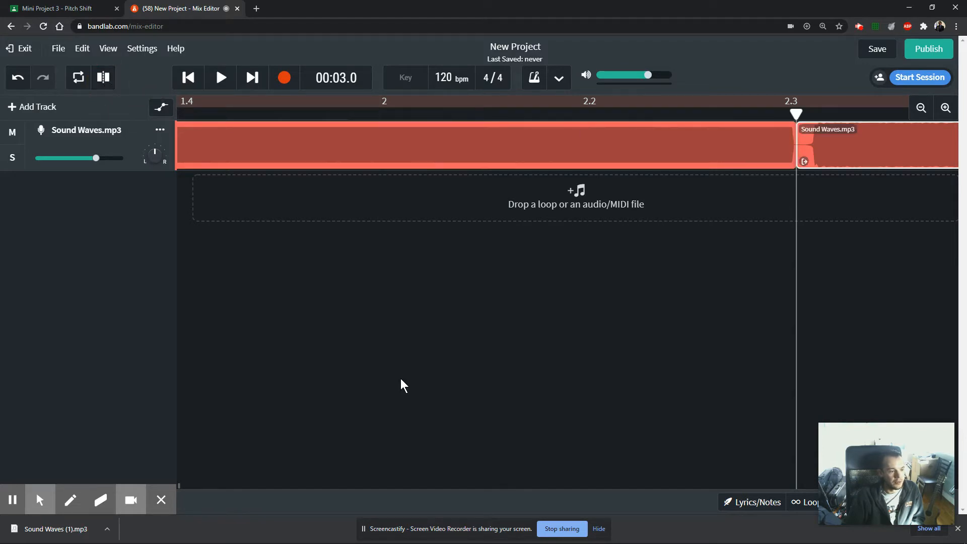
Step: Slice the remaining audio in the second silent gap, just after bar 4, at about 6.1 seconds
mouse_move(160, 499)
left_click_drag(180, 492, 181, 492)
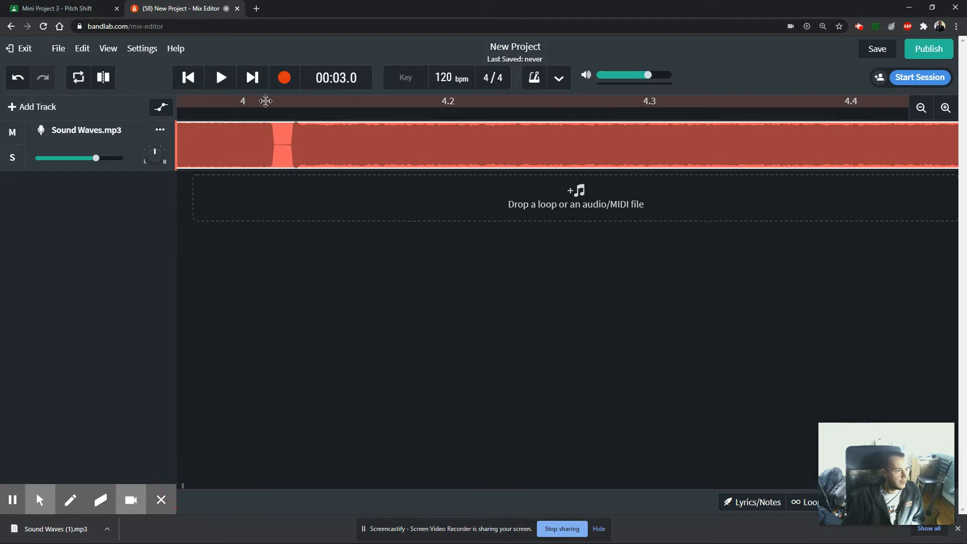
left_click(277, 112)
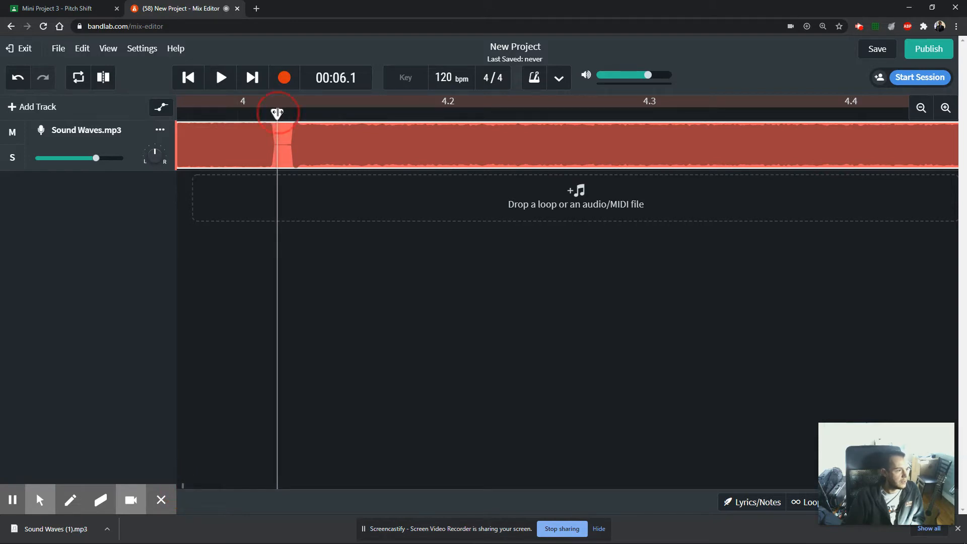
left_click(105, 79)
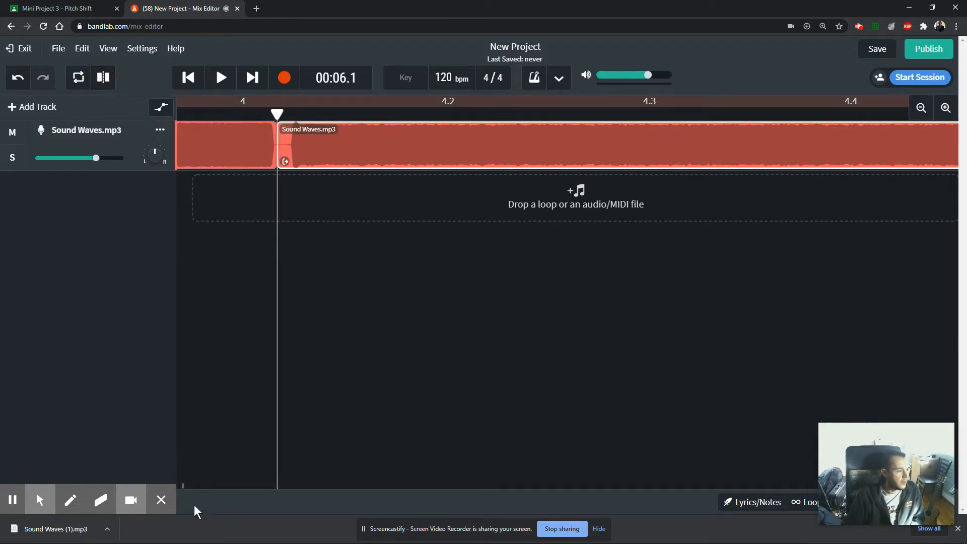
Step: Slice the last section in the third silent gap, just after beat 5.3, at about 9.2 seconds
left_click(186, 492)
left_click(341, 112)
left_click(105, 77)
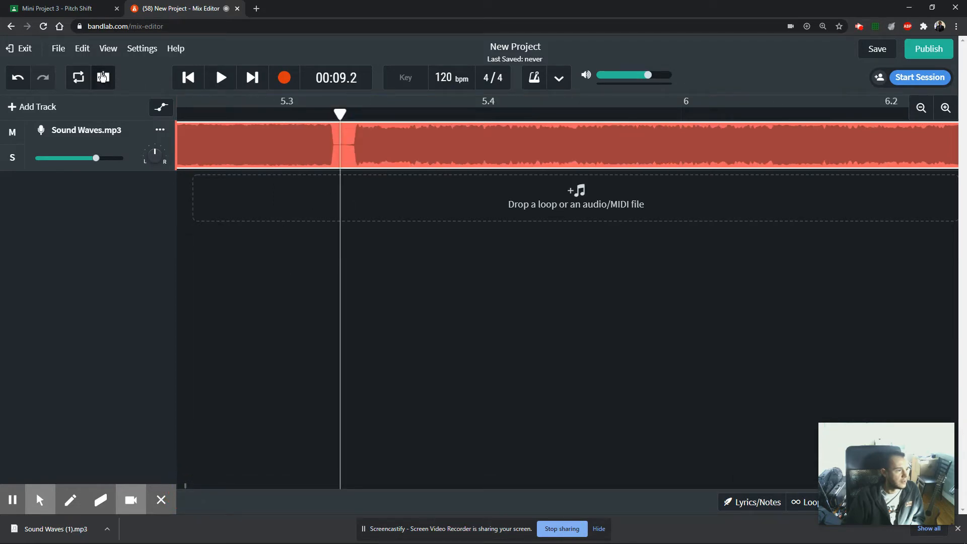
Step: Move the second, third and fourth wave clips later on the track so that gaps separate all four clips
left_click(922, 108)
left_click(922, 108)
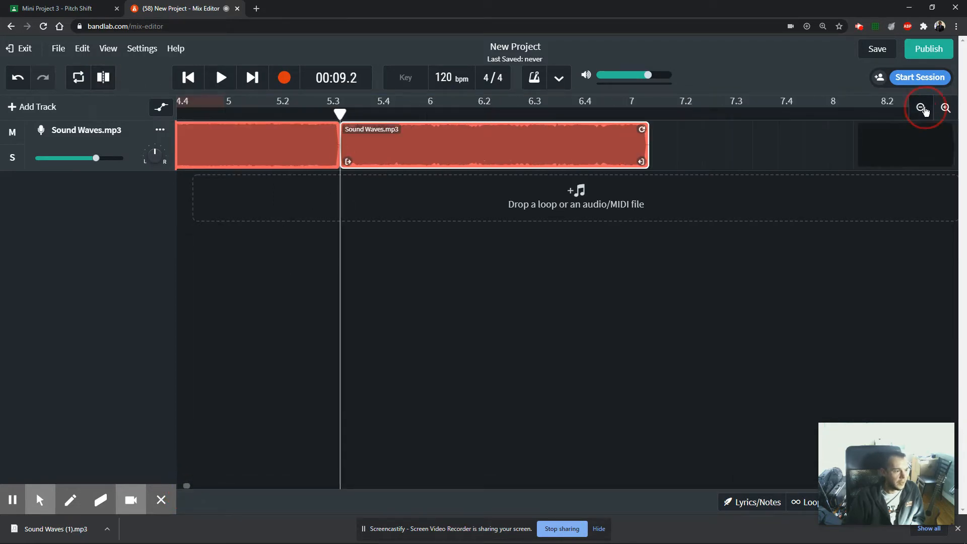
left_click(922, 108)
left_click_drag(189, 487, 161, 492)
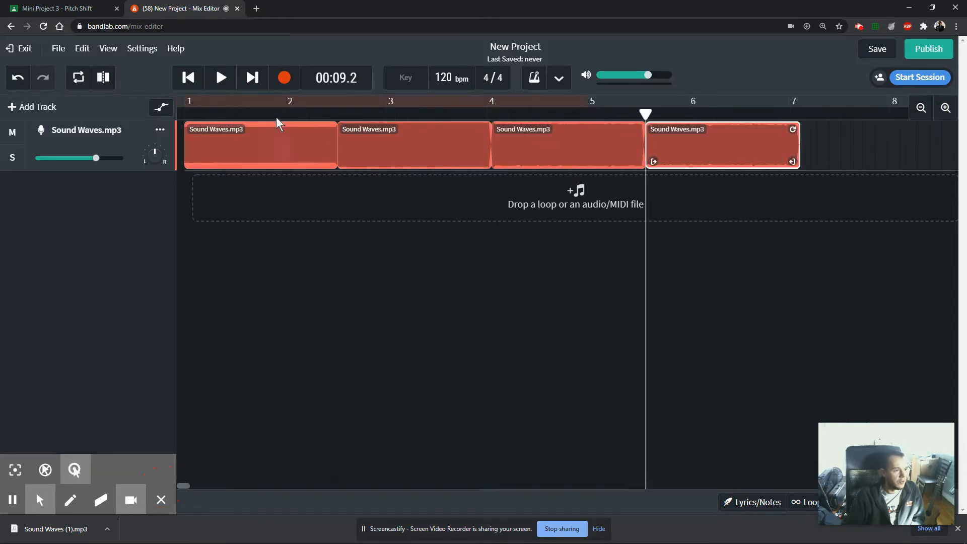
left_click_drag(690, 153, 764, 154)
left_click_drag(598, 147, 632, 145)
left_click_drag(423, 157, 447, 157)
left_click_drag(625, 139, 639, 139)
left_click_drag(403, 145, 400, 147)
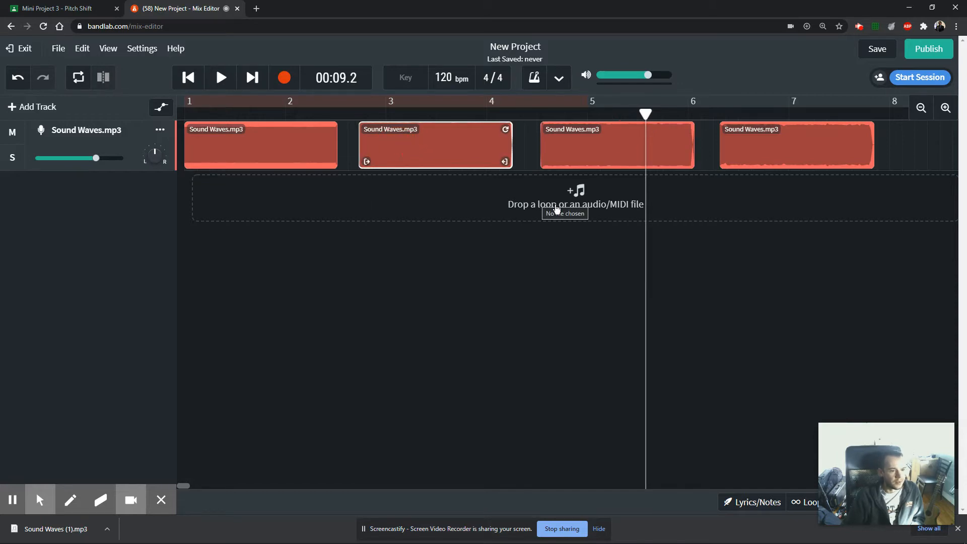
Step: Return the playhead to the start and add five Voice/Mic tracks to the project
left_click(181, 83)
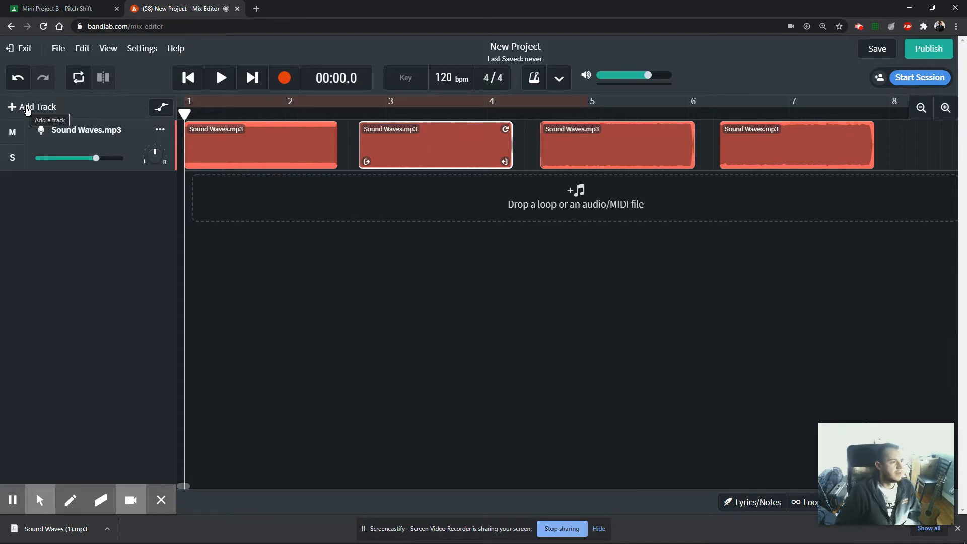
left_click(28, 111)
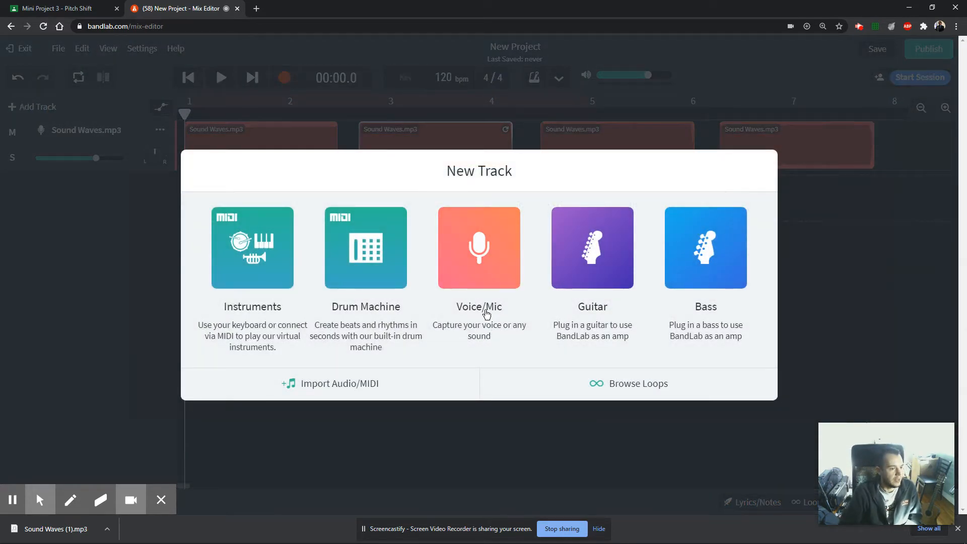
left_click(471, 255)
left_click(43, 108)
left_click(486, 274)
left_click(42, 111)
left_click(478, 252)
left_click(43, 108)
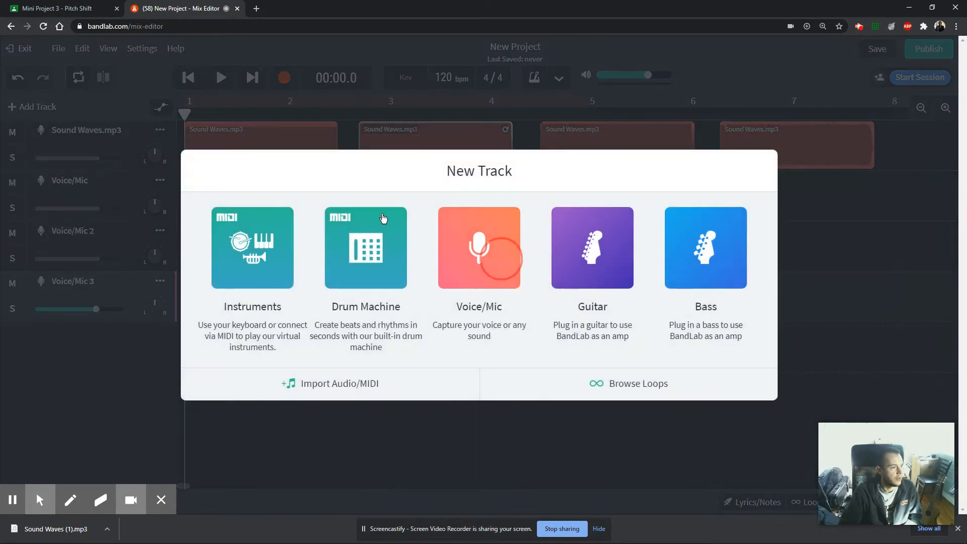
left_click(478, 255)
left_click(28, 107)
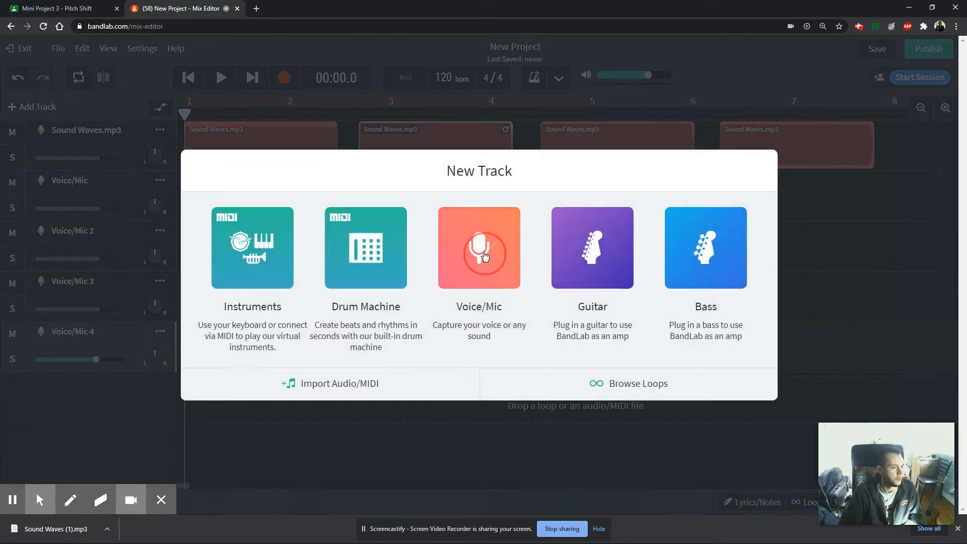
left_click(483, 255)
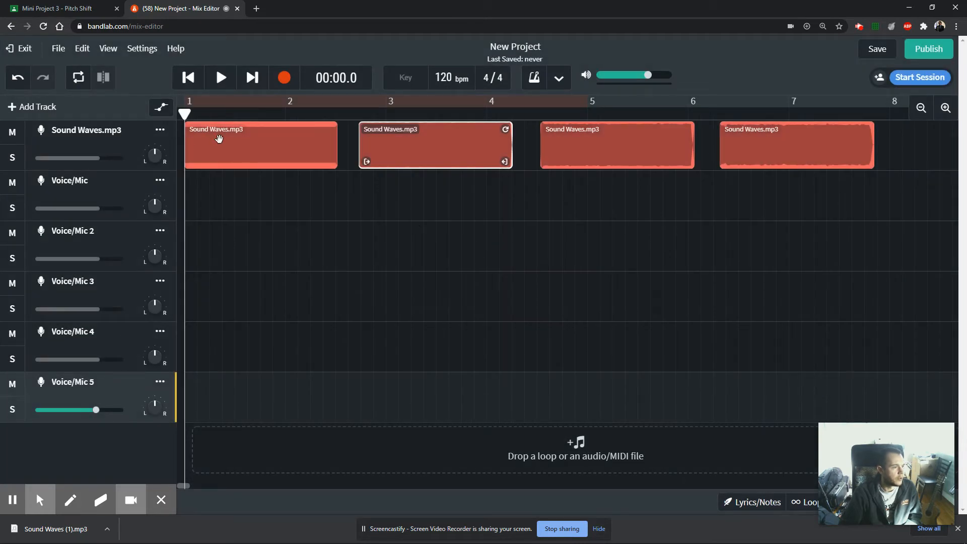
Step: Mute the Sound Waves.mp3 track and copy its third clip to the start of the Voice/Mic 5 track
left_click(194, 145)
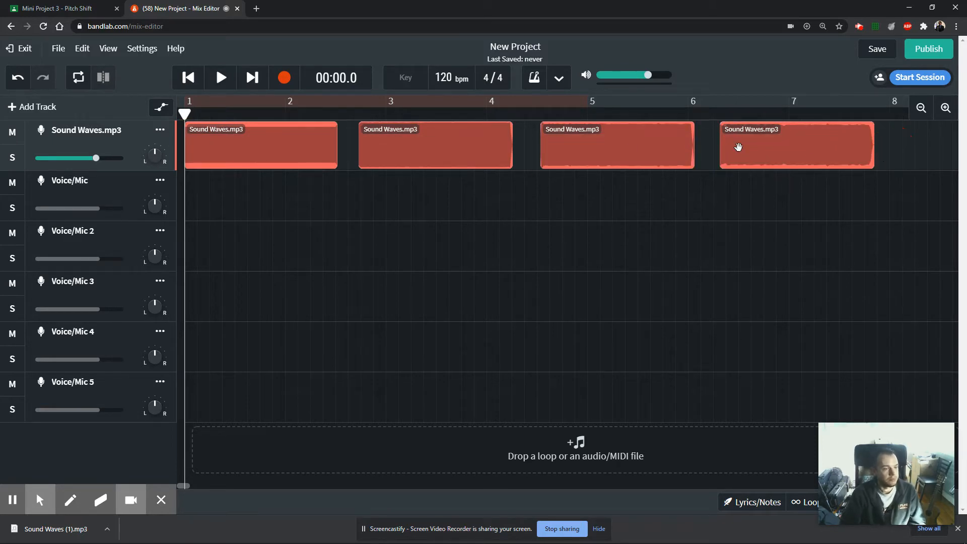
left_click(607, 148)
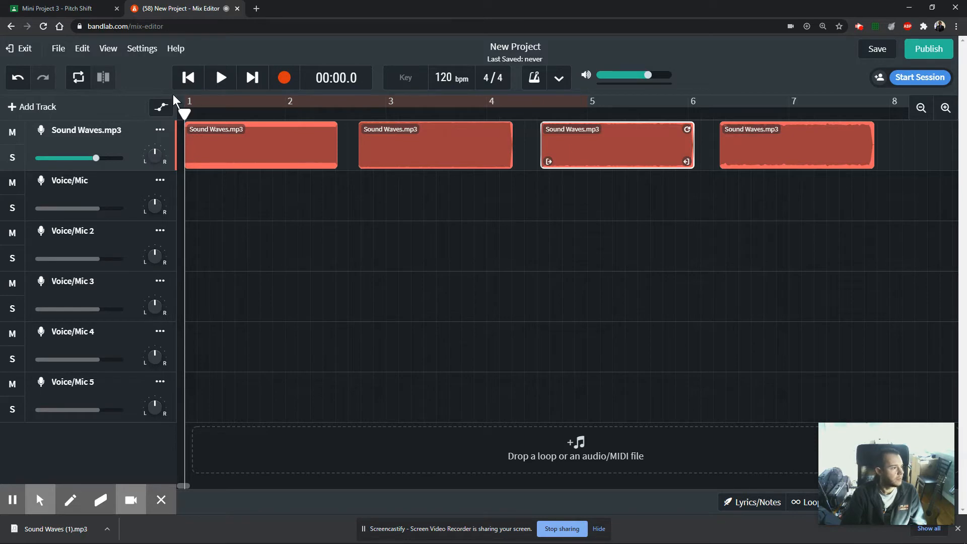
left_click(23, 138)
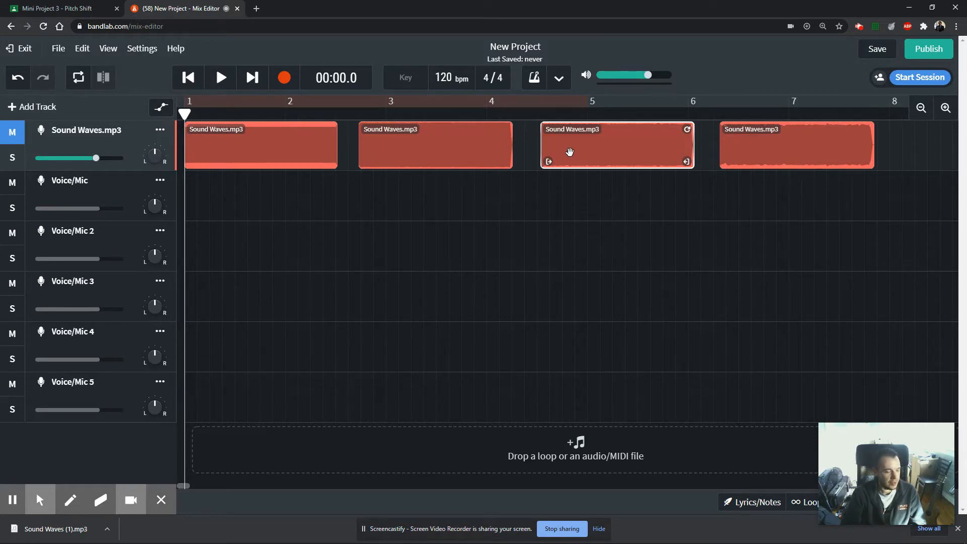
left_click_drag(579, 147, 221, 404)
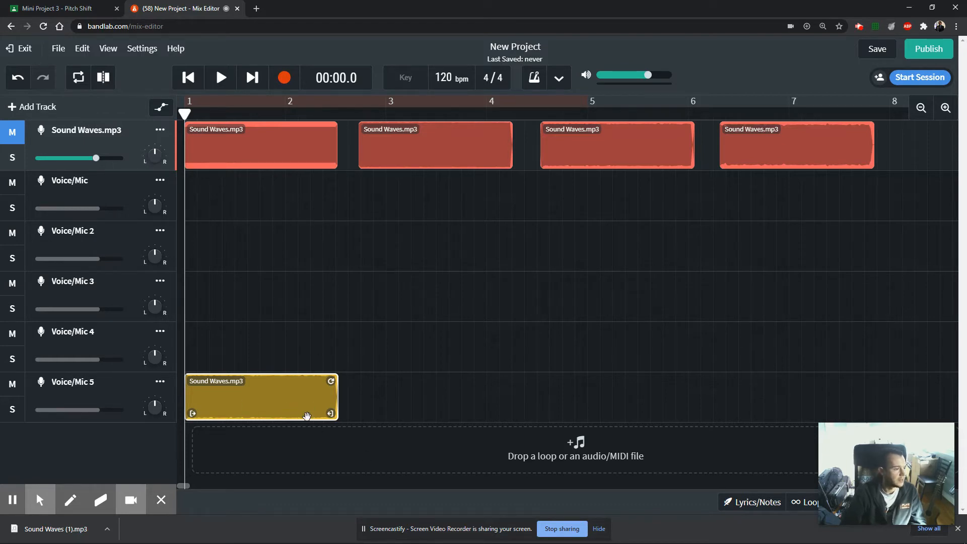
Step: Turn on Snap to Grid and set the grid size to 1/2
left_click(110, 50)
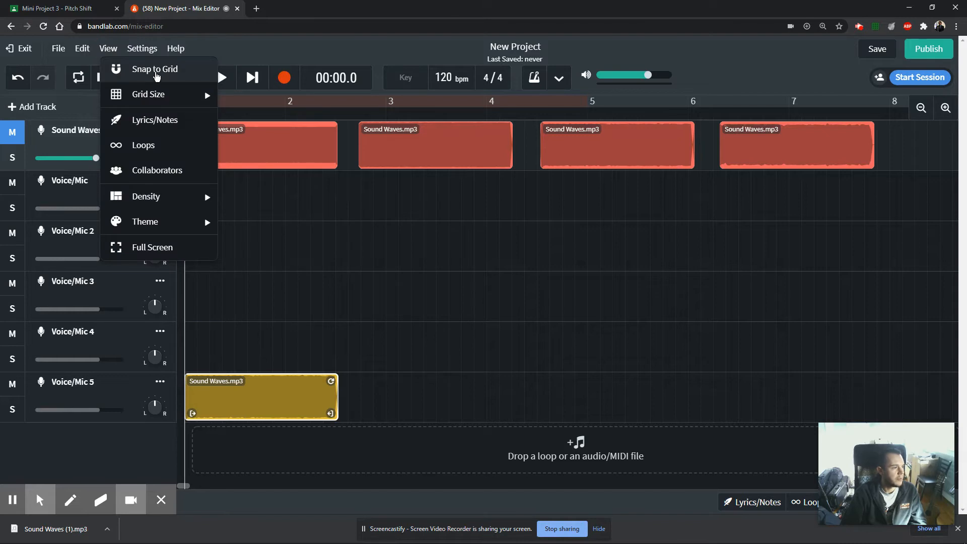
left_click(156, 73)
left_click(107, 50)
mouse_move(151, 95)
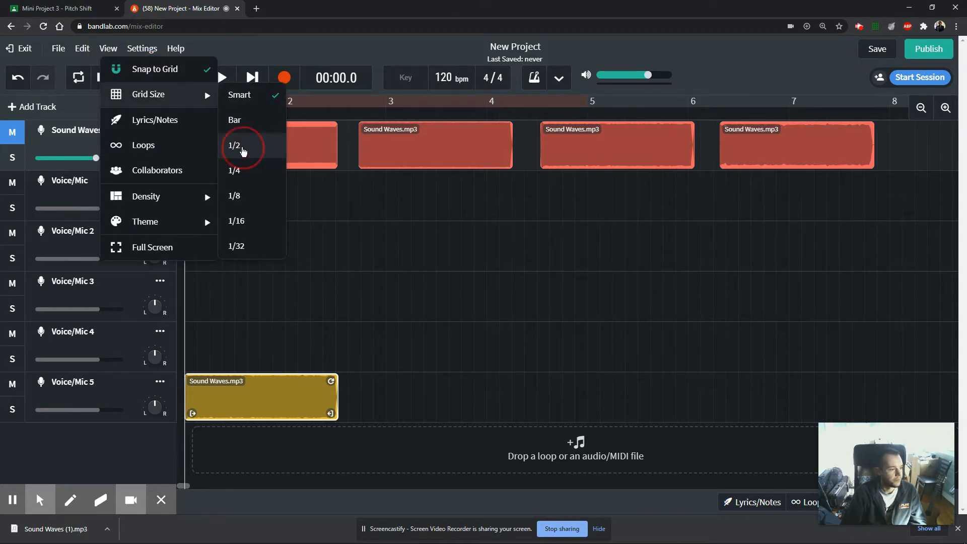
Step: Trim the clip on the Voice/Mic 5 track to one half note, keeping its start at bar 1
left_click_drag(258, 398, 308, 398)
left_click(243, 397)
left_click_drag(330, 413, 212, 398)
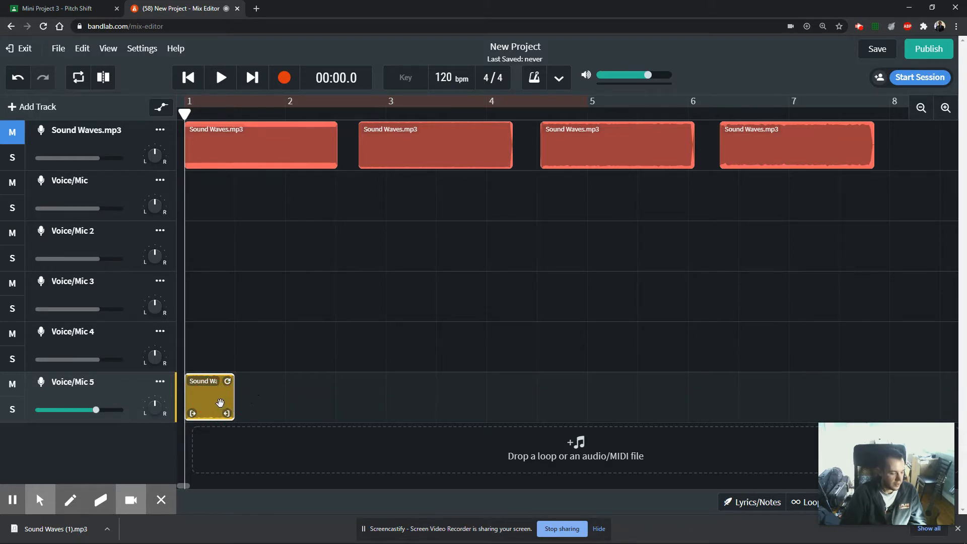
Step: Copy the half-note clip upward onto Voice/Mic 4, 3, 2 and the first Voice/Mic track, each starting one half note later
left_click_drag(212, 408, 264, 340)
left_click_drag(264, 341, 411, 196)
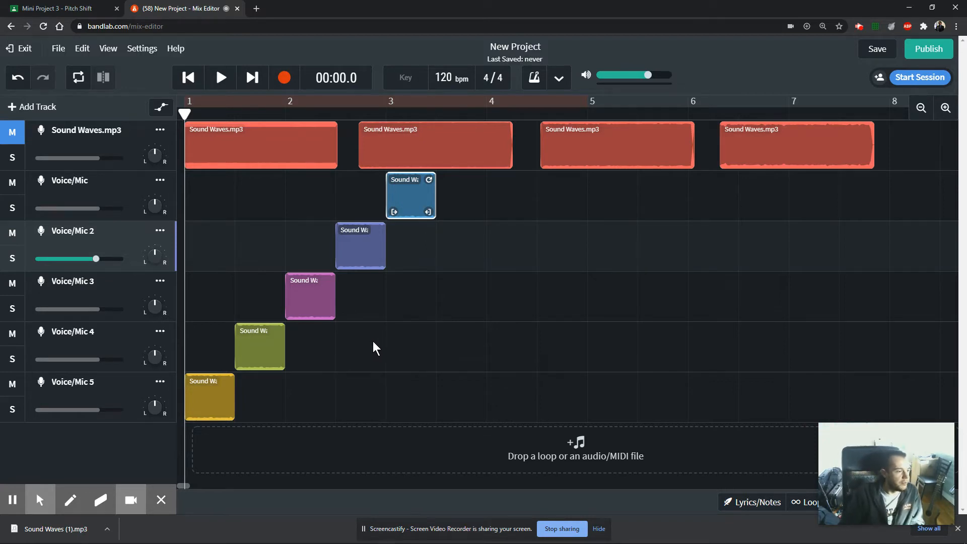
left_click(202, 396)
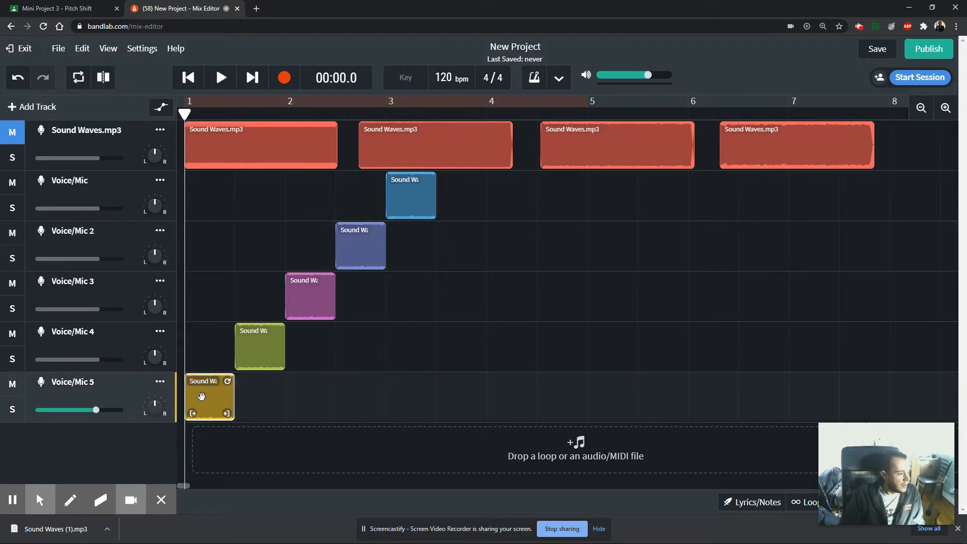
key("alt+Tab")
key("alt+Tab")
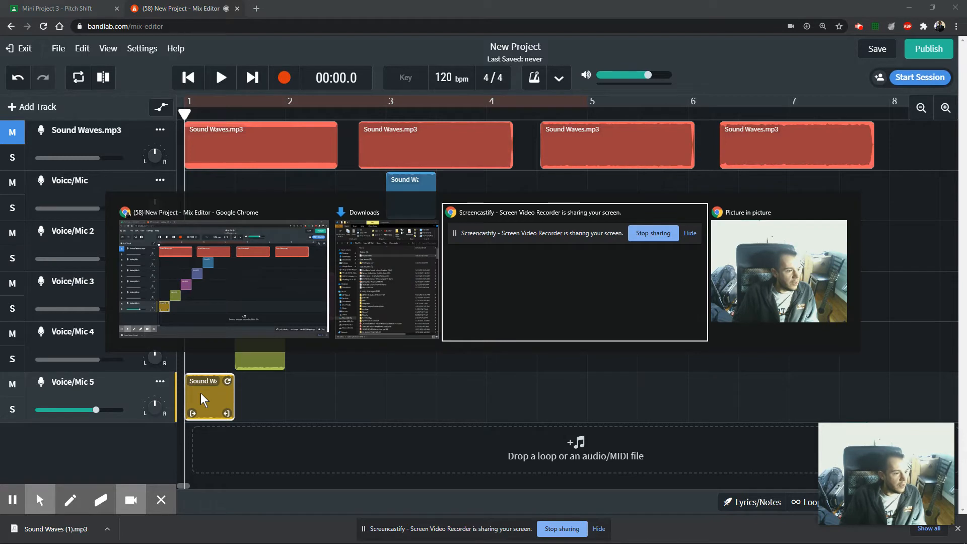
key("alt+Tab")
left_click(259, 286)
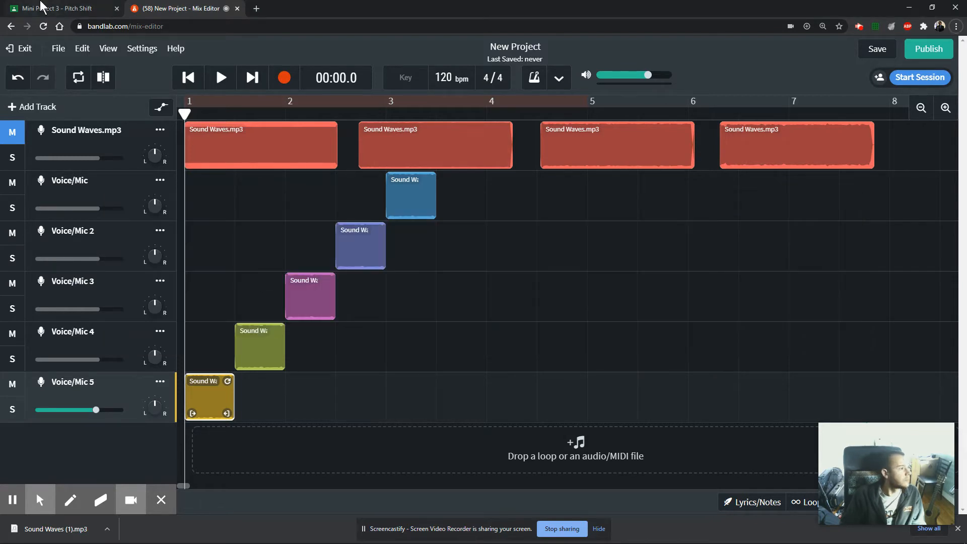
Step: Switch to the Mini Project 3 assignment in Google Classroom and review the semitone values listed for Do, Re, Mi, Fa and Sol
left_click(50, 8)
left_click(226, 207)
scroll(267, 242, "up", 8)
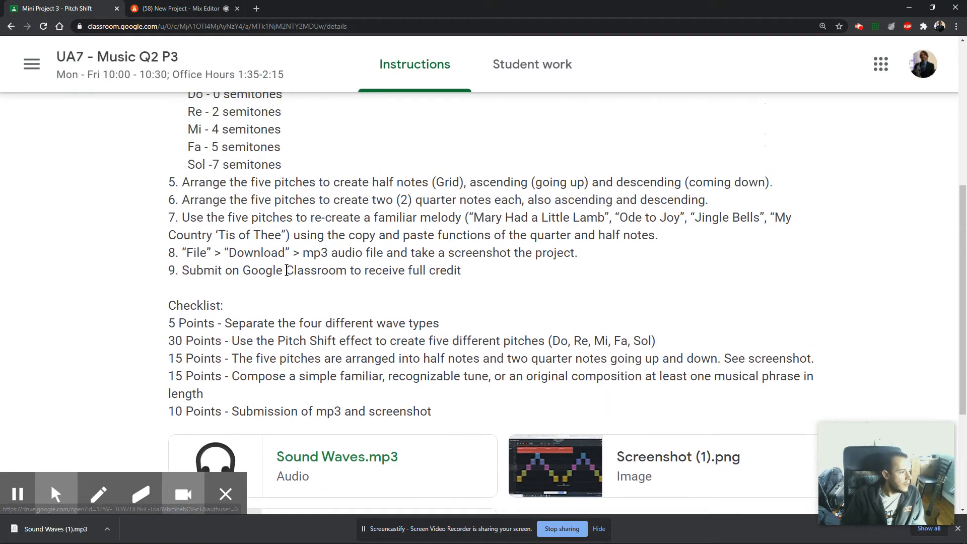
left_click_drag(189, 307, 304, 390)
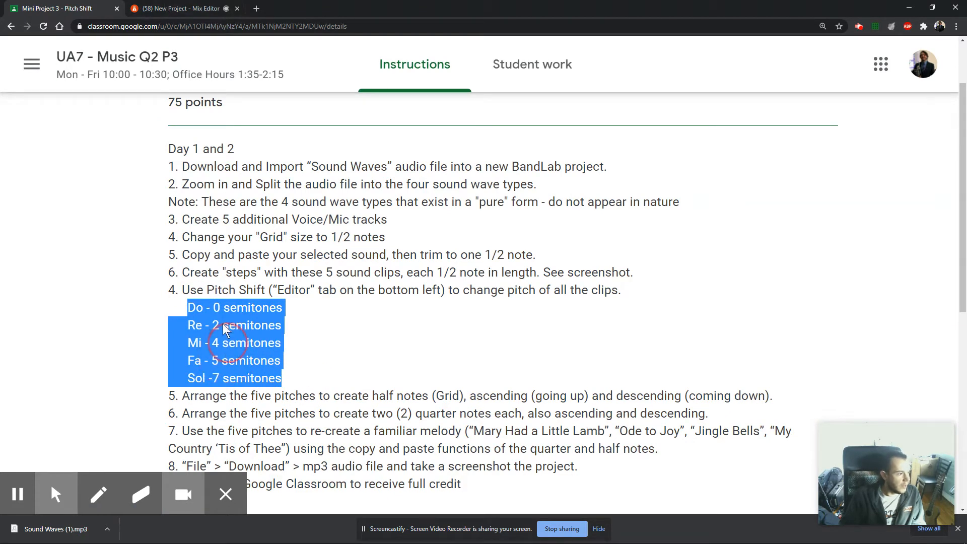
left_click(215, 304)
left_click_drag(214, 304, 283, 378)
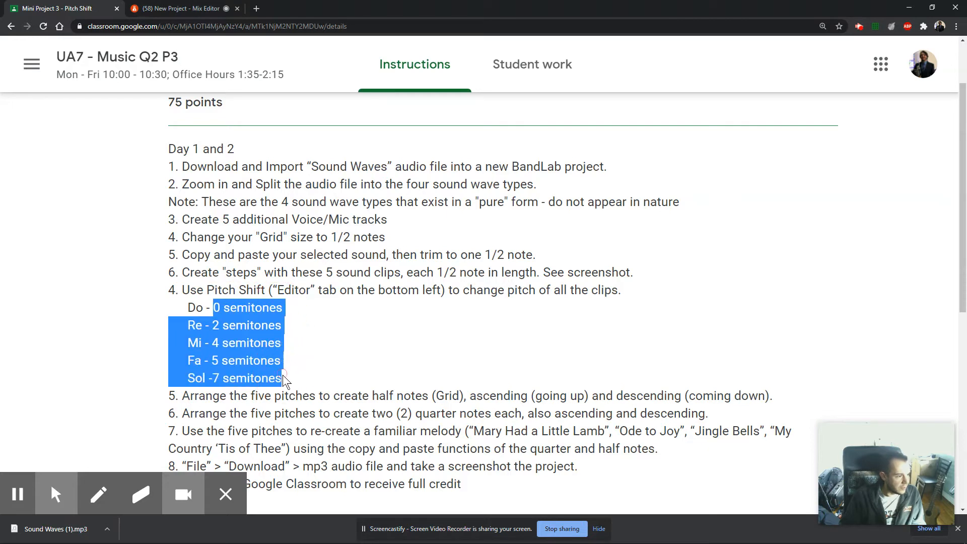
left_click(331, 322)
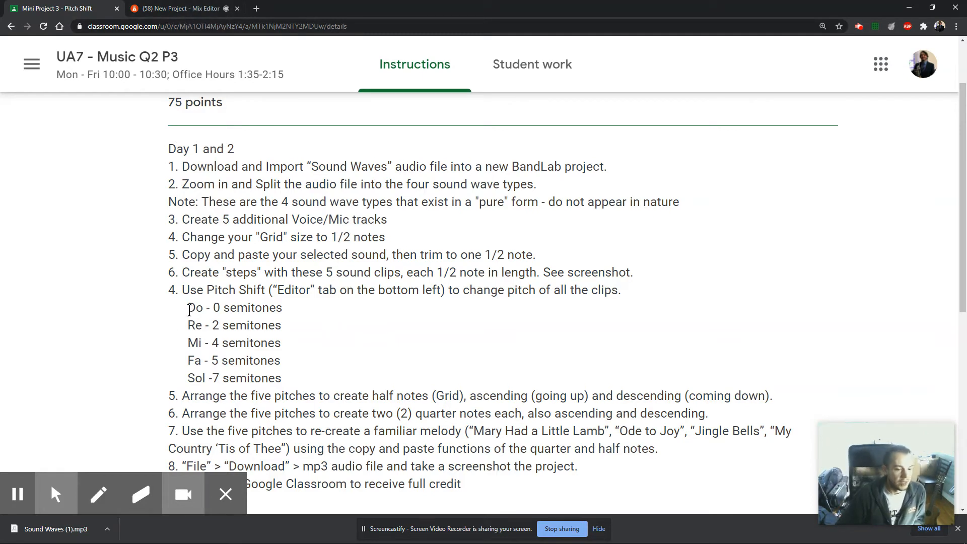
Step: Switch back to the BandLab mix editor, dismiss the browser's downloads bar and open the clip Editor
left_click(177, 9)
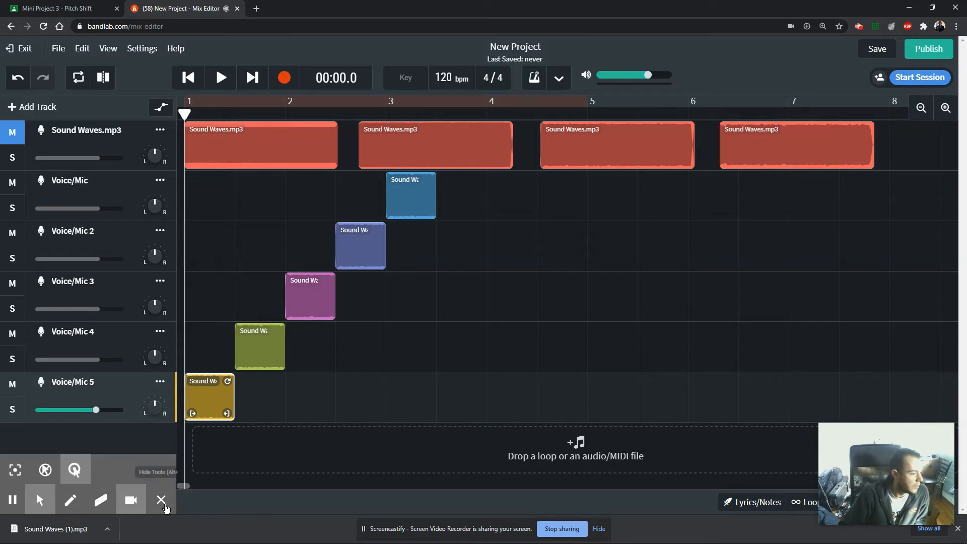
left_click(244, 360)
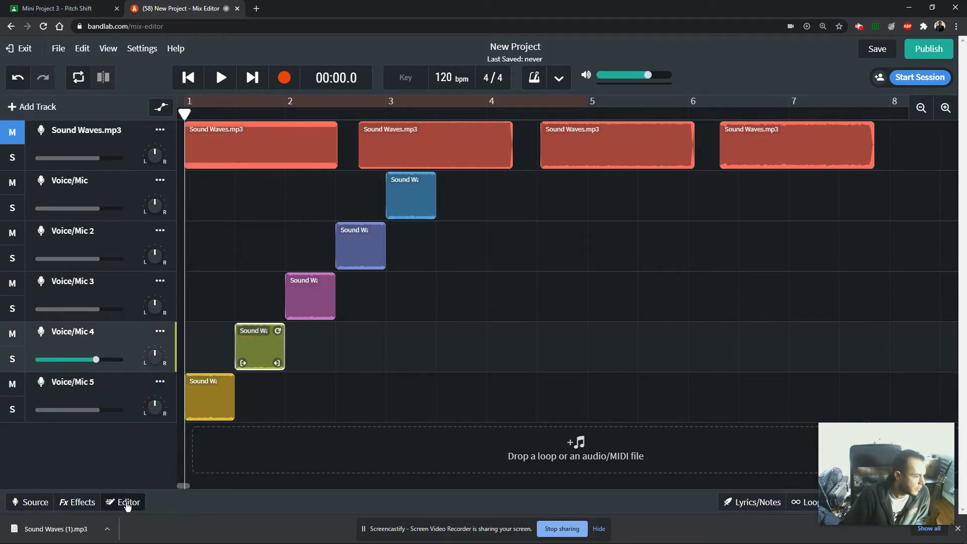
left_click(958, 528)
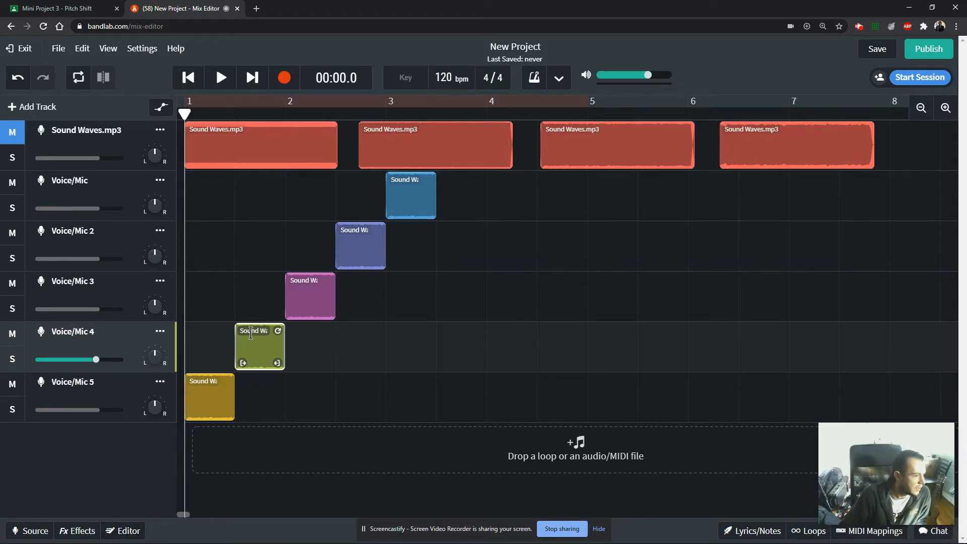
double_click(259, 348)
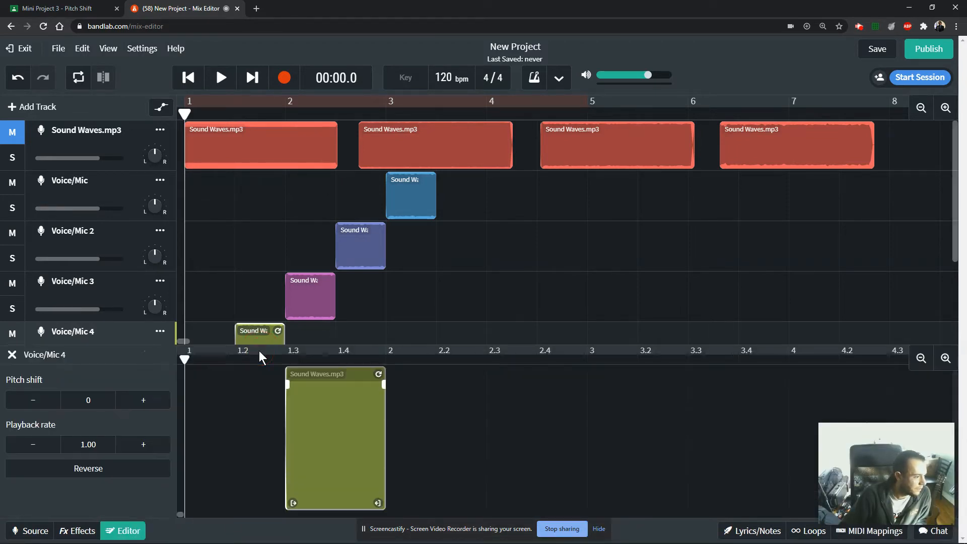
left_click(12, 356)
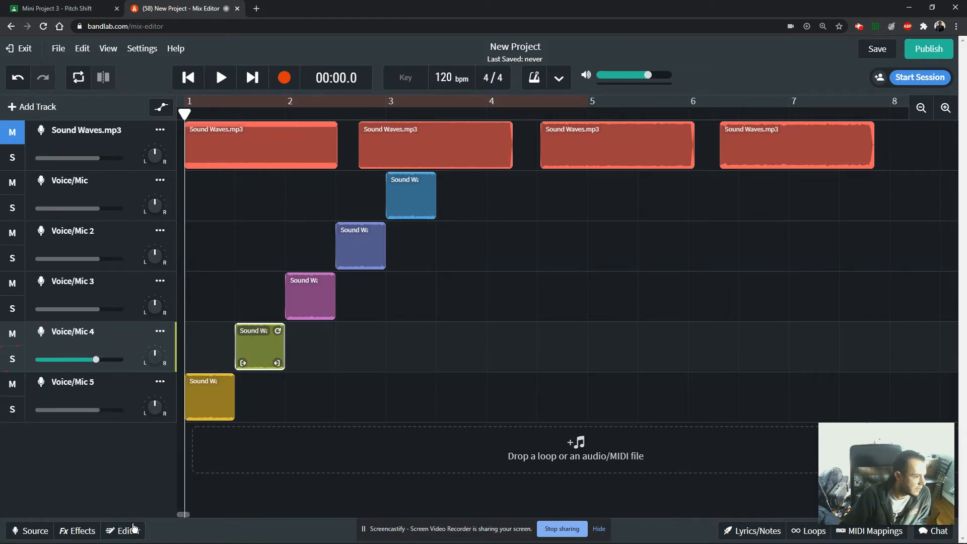
left_click(307, 280)
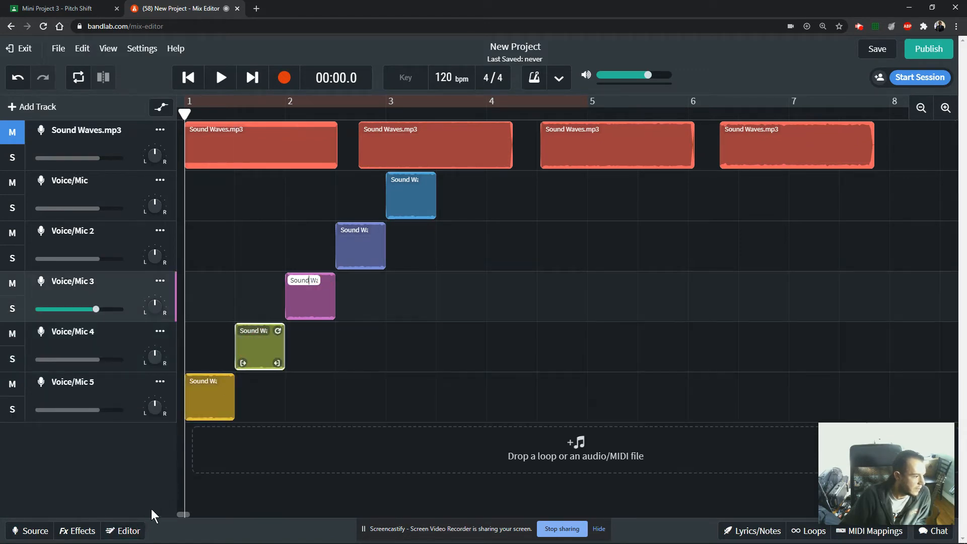
left_click(129, 531)
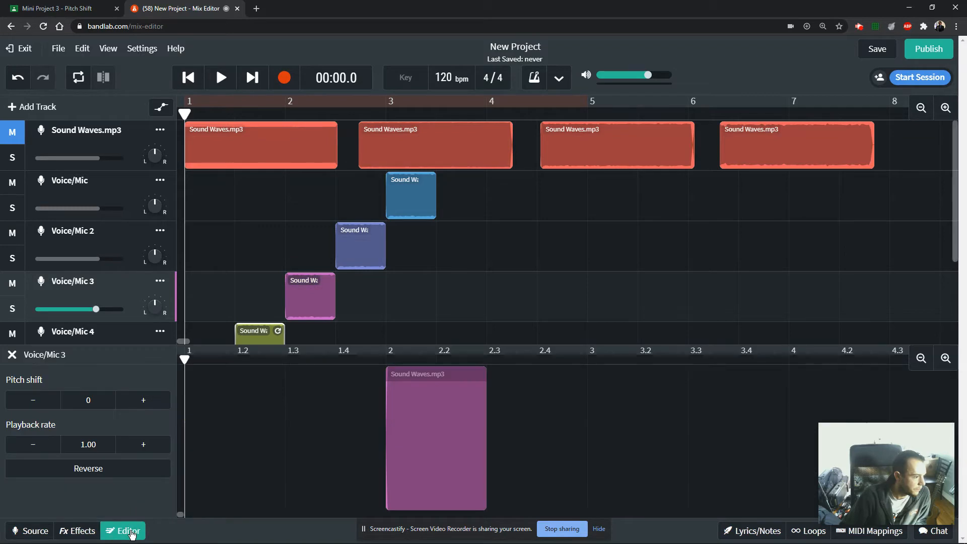
Step: Rename the first half-note clip, on the Voice/Mic 5 track, as DO
scroll(262, 274, "down", 1)
scroll(262, 274, "down", 1)
left_click(210, 256)
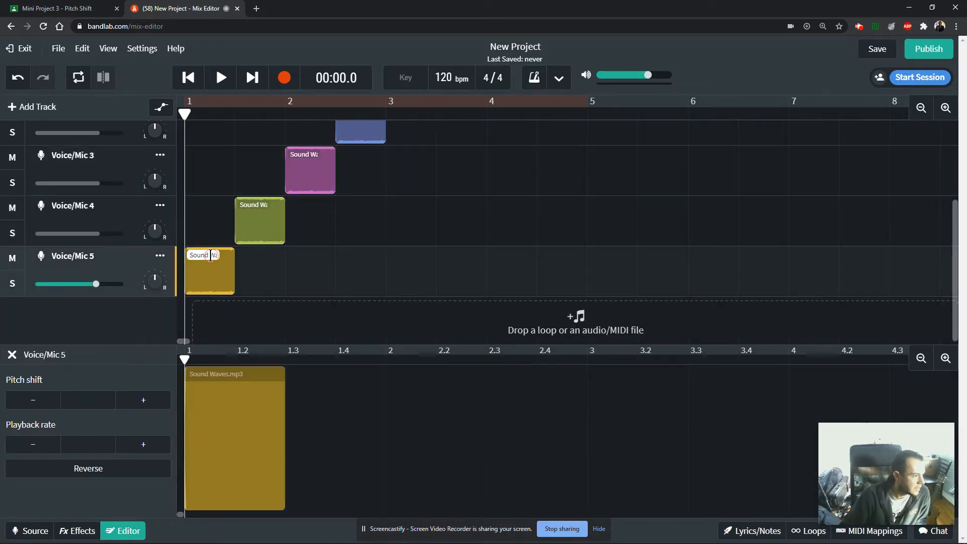
type("DO")
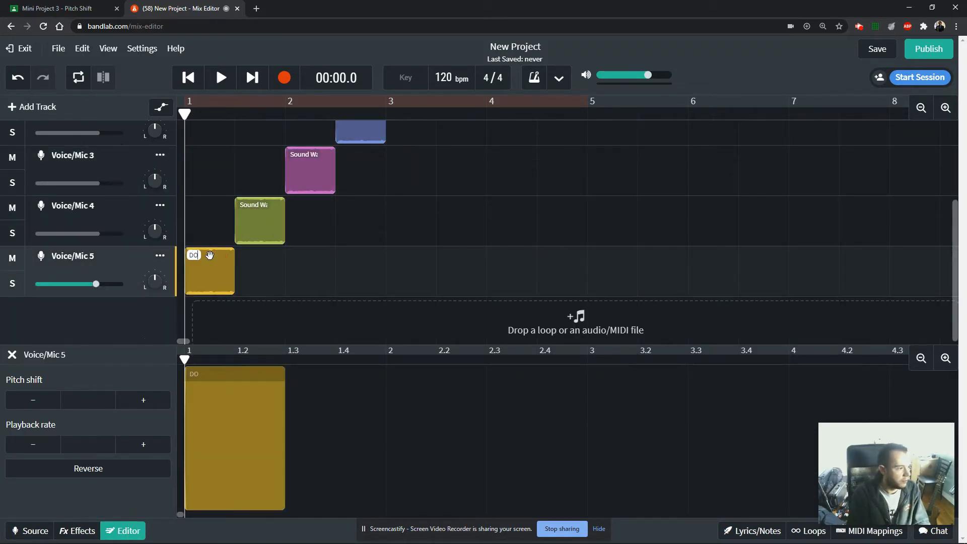
Step: Rename the half-note clip on the Voice/Mic 4 track as RE and set its pitch shift to 2
left_click(266, 222)
double_click(255, 205)
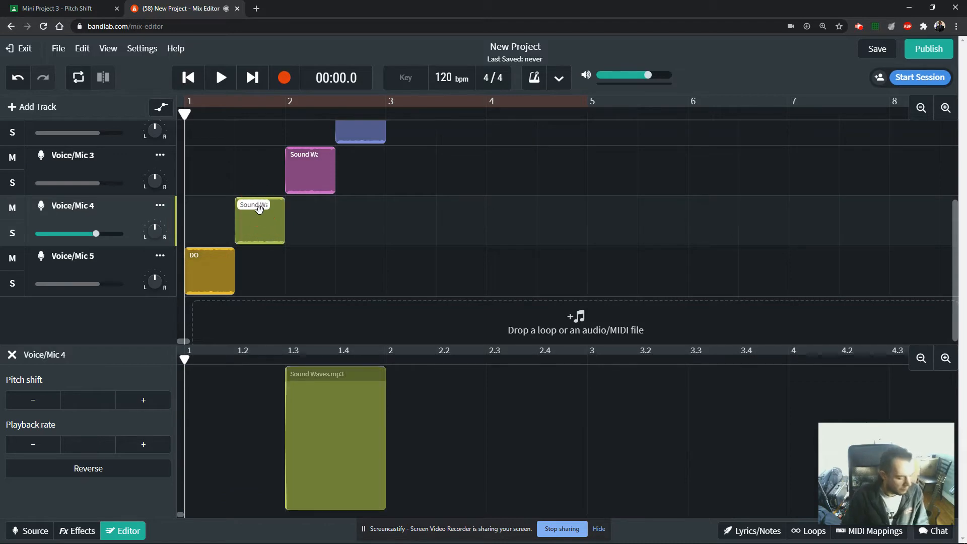
type("RE")
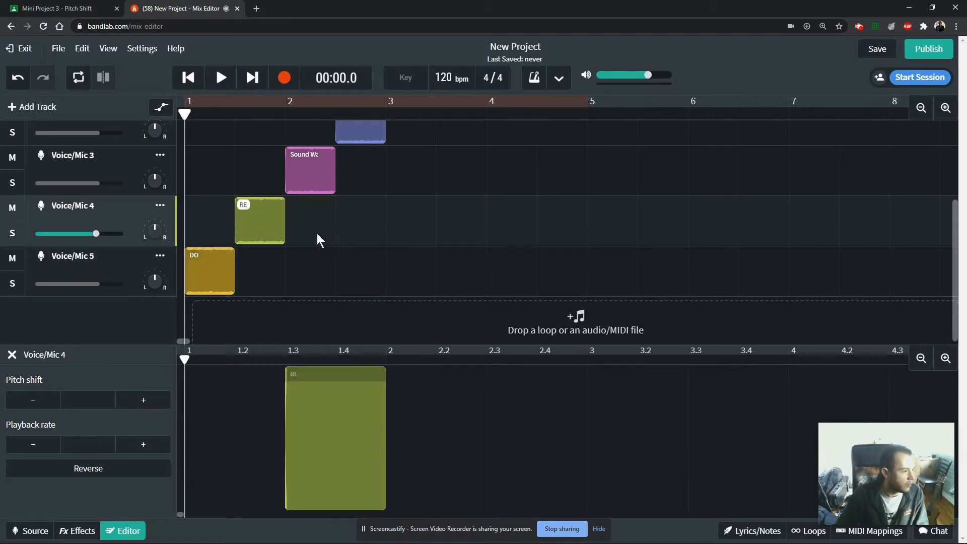
key("Return")
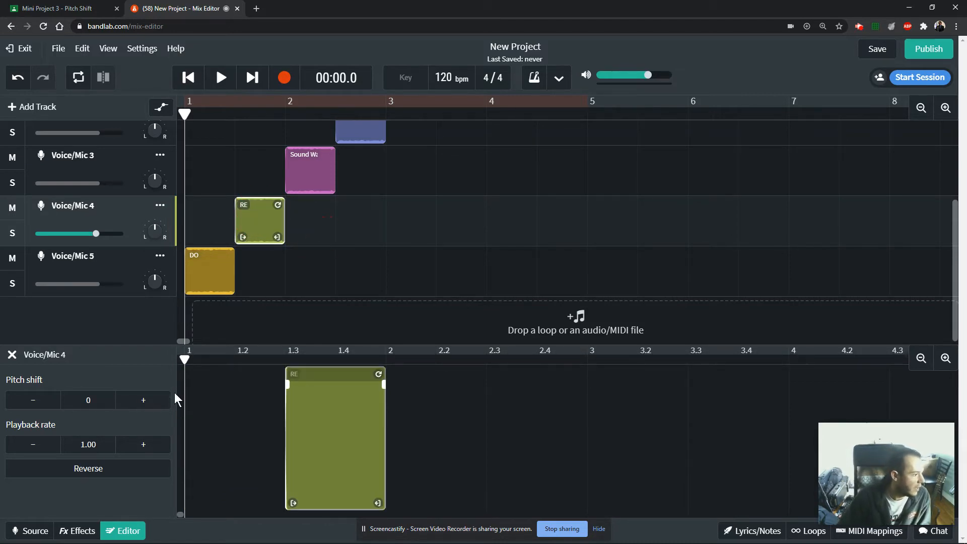
left_click(142, 401)
left_click(146, 401)
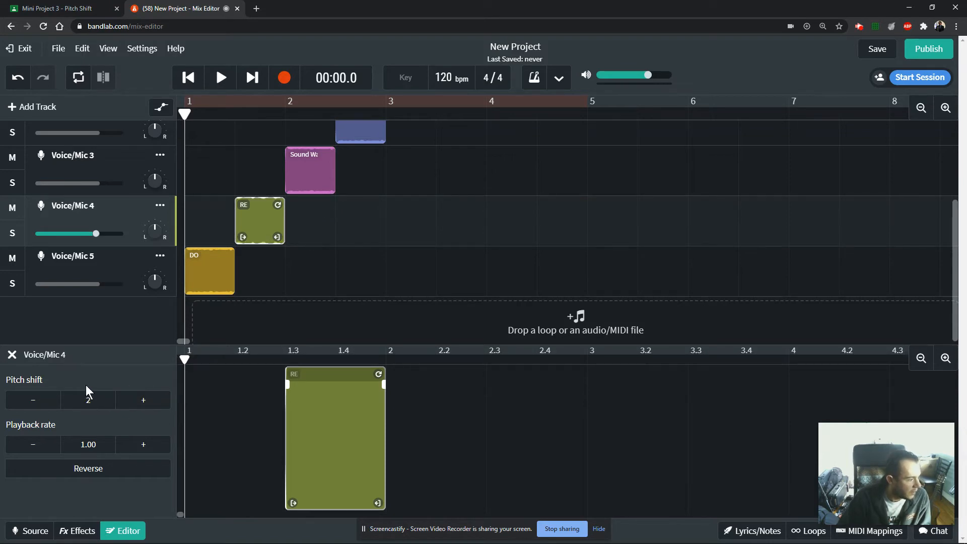
left_click(195, 264)
left_click(253, 226)
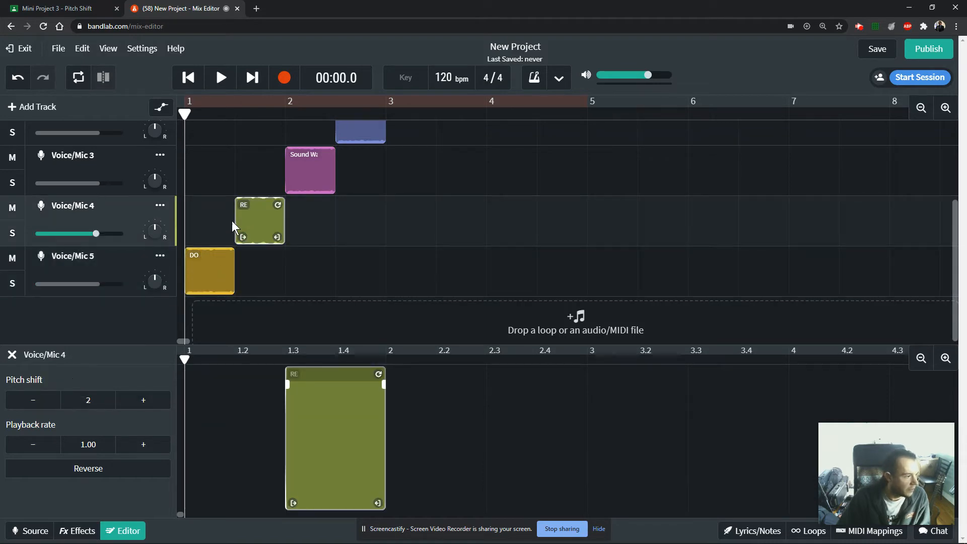
Step: Rename the half-note clip on the Voice/Mic 3 track as MI and set its pitch shift to 4
scroll(303, 229, "up", 1)
left_click(308, 232)
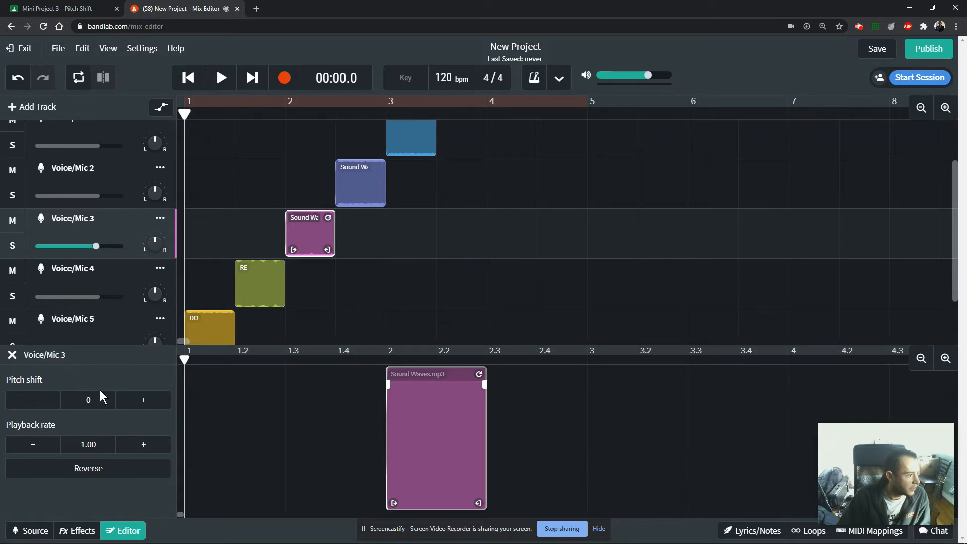
double_click(306, 215)
type("MI")
left_click(147, 396)
left_click(315, 244)
left_click(146, 403)
left_click(146, 403)
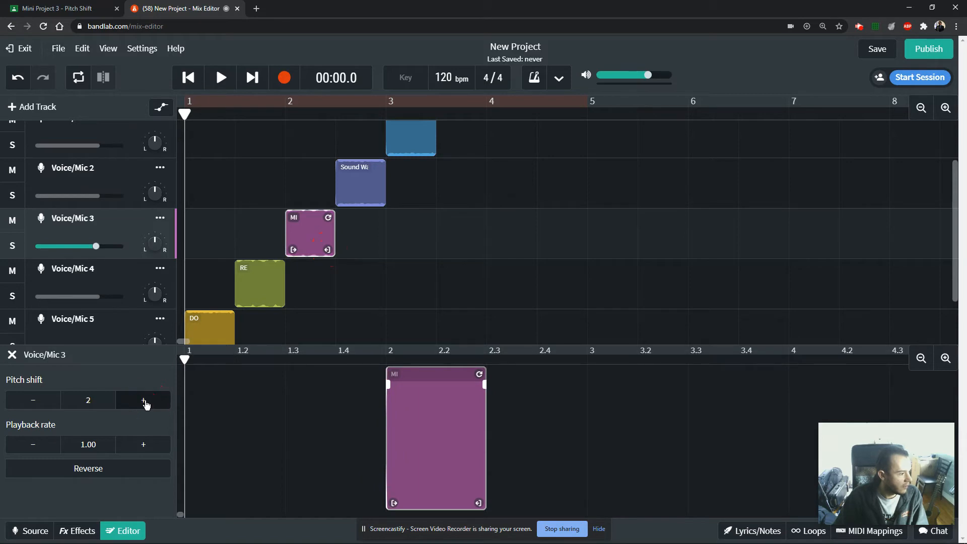
left_click(145, 401)
left_click(145, 401)
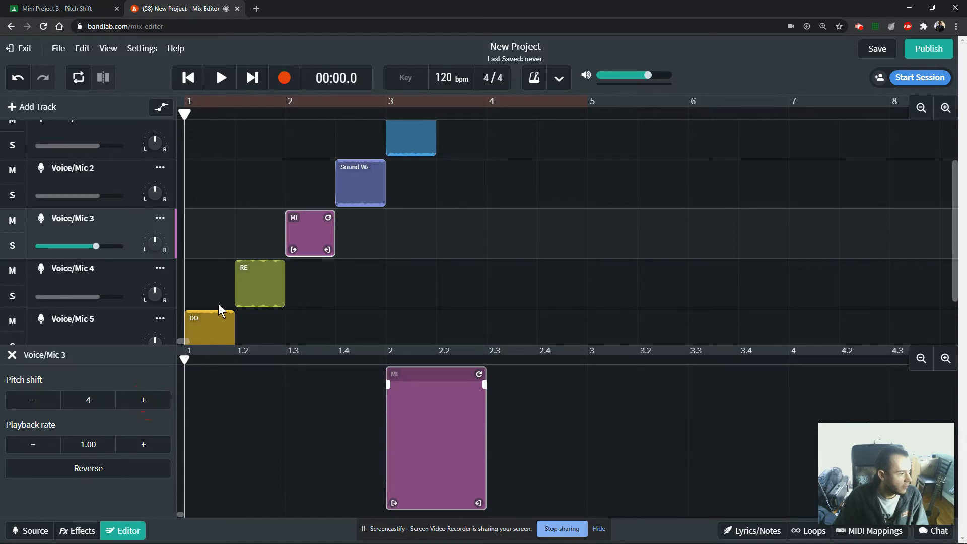
Step: Rename the half-note clip on the Voice/Mic 2 track as FA and set its pitch shift to 5
left_click(361, 174)
double_click(361, 167)
type("FA")
key("Return")
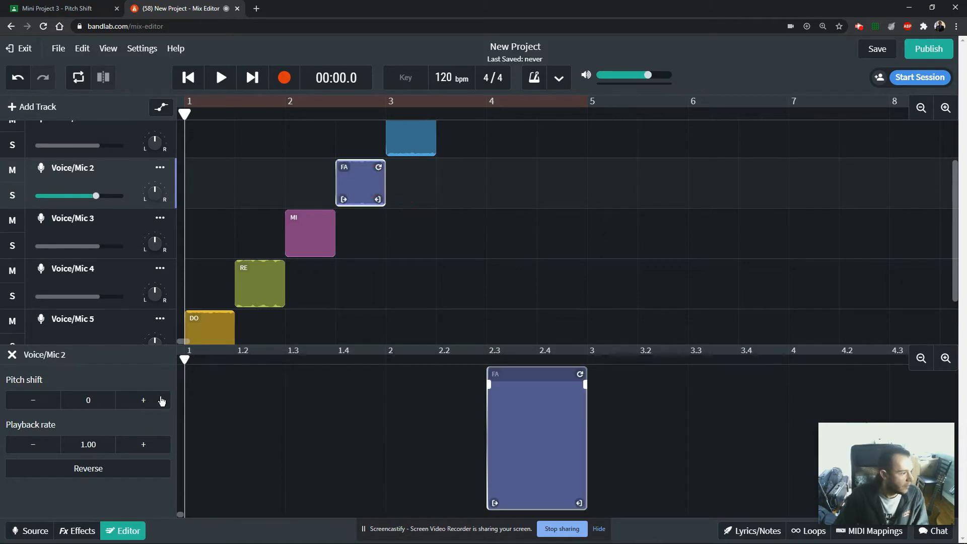
left_click(145, 402)
left_click(146, 402)
left_click(145, 401)
left_click(145, 401)
left_click(146, 401)
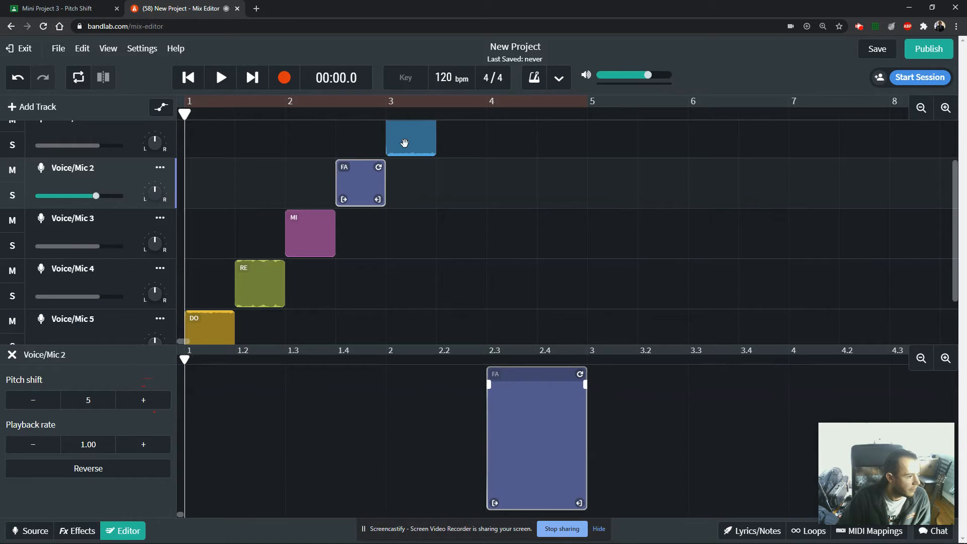
Step: Rename the half-note clip on the Voice/Mic track as SOL and set its pitch shift to 7
left_click(405, 143)
scroll(420, 186, "up", 2)
double_click(408, 180)
type("SOL")
key("Return")
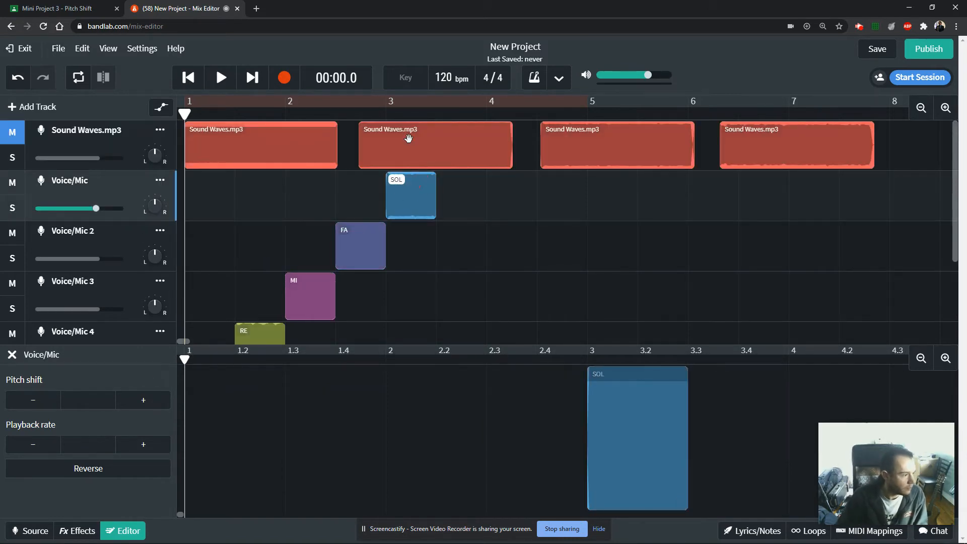
left_click(425, 216)
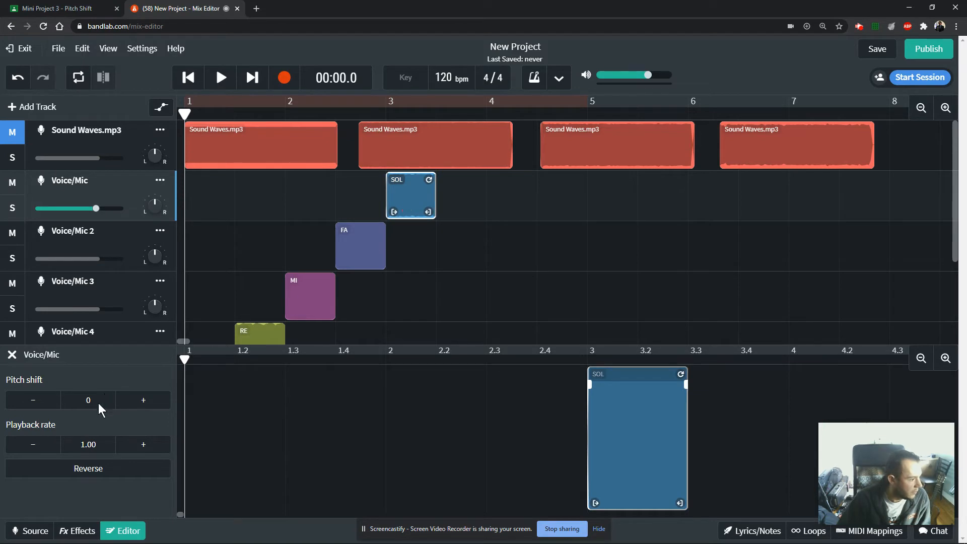
left_click(145, 401)
left_click(145, 401)
left_click(145, 401)
left_click(147, 401)
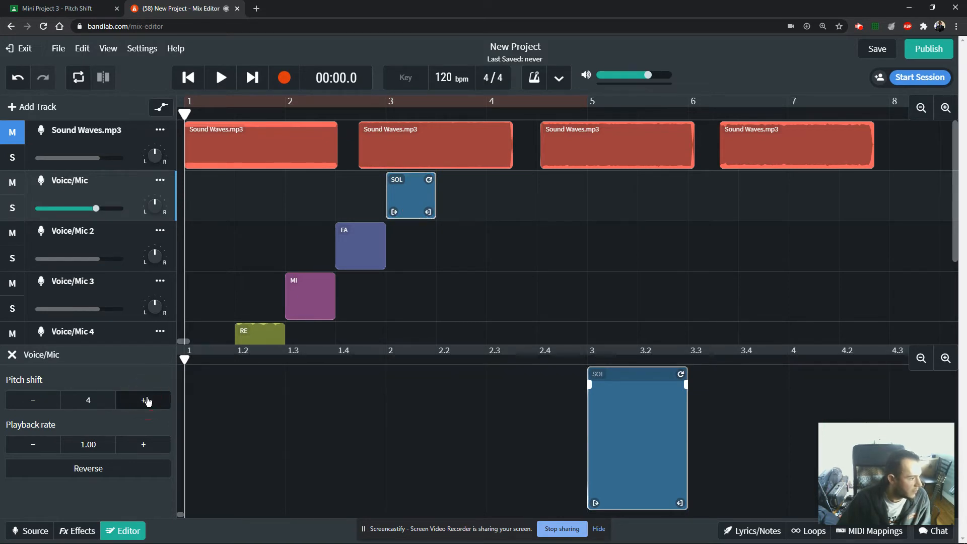
left_click(146, 401)
left_click(145, 401)
left_click(145, 402)
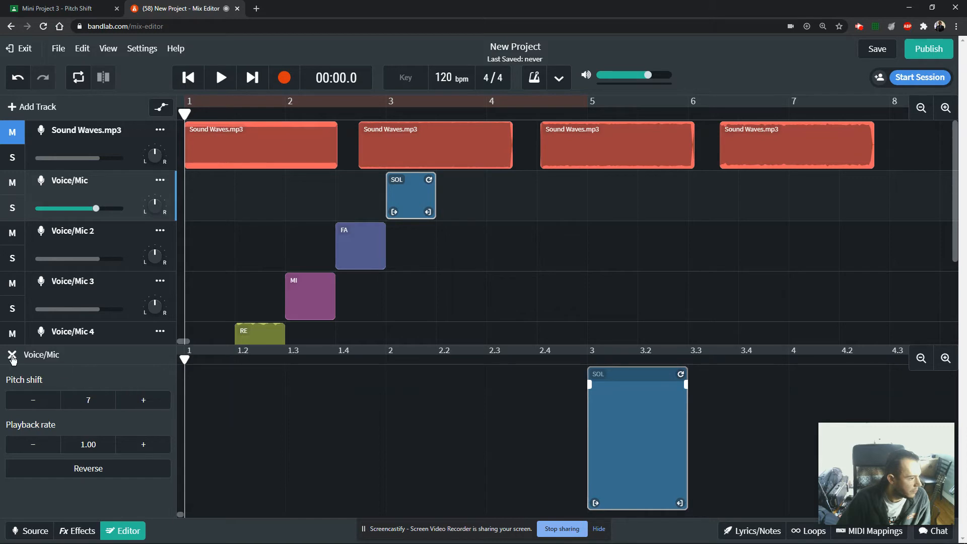
Step: Close the clip editor and play the rising DO to SOL clips from the start of the project
left_click(12, 356)
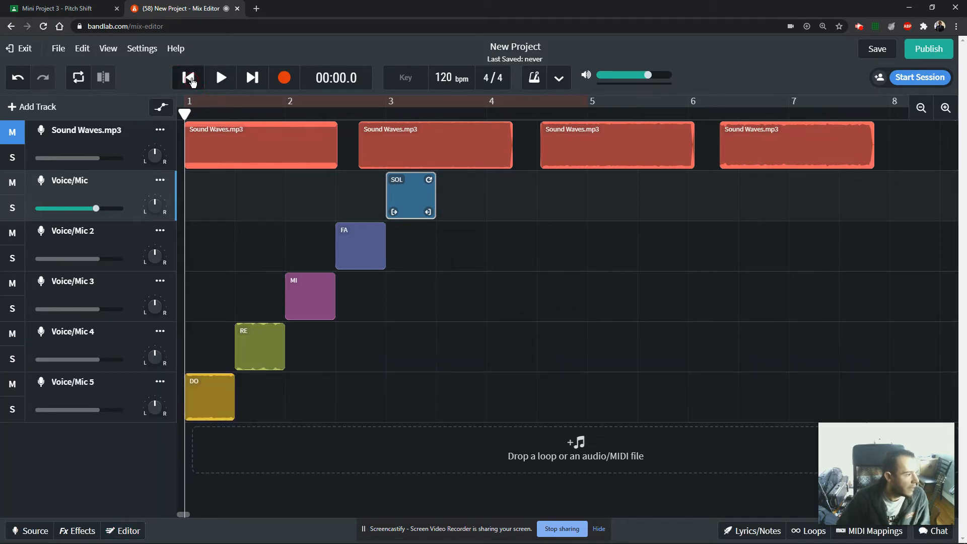
key("space")
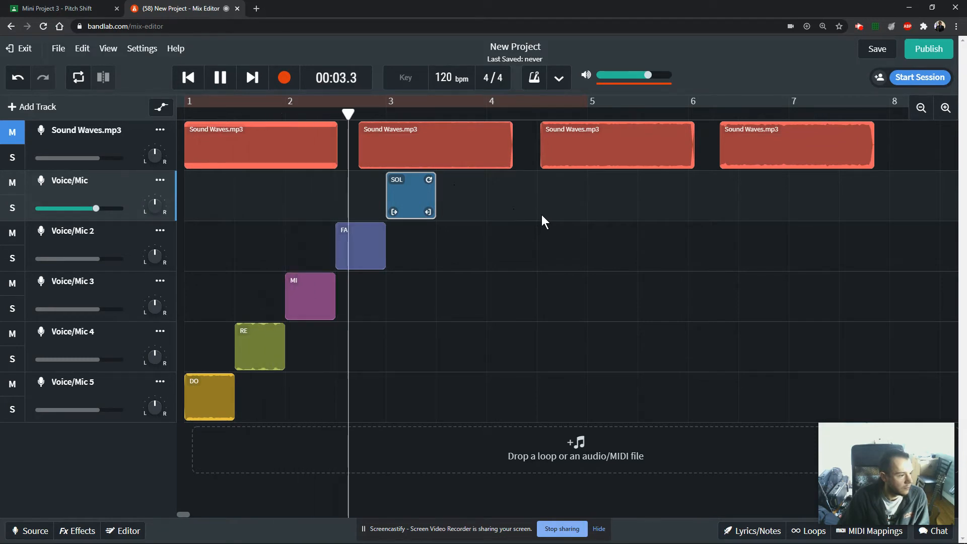
key("space")
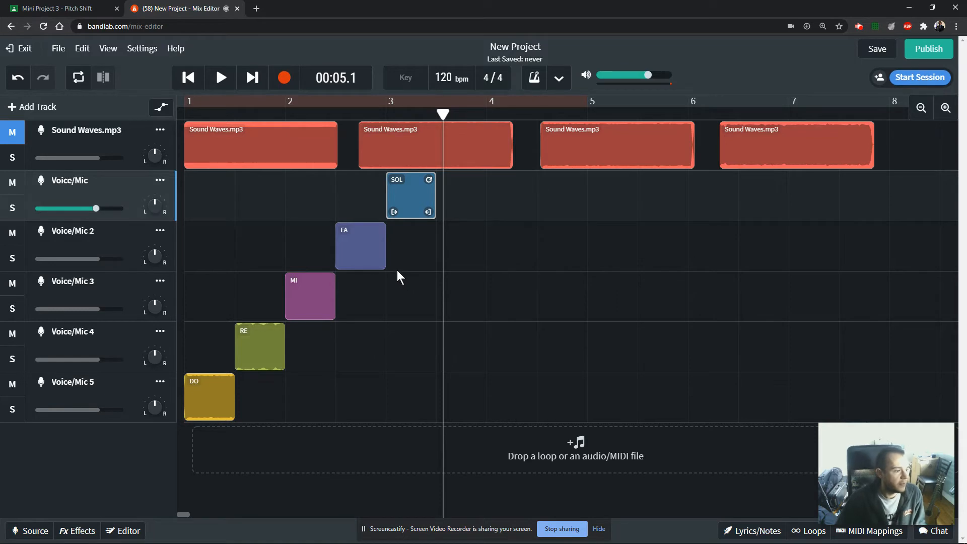
Step: Copy the FA, MI, RE and DO clips along their tracks as descending steps after SOL, ending with DO at bar 5
left_click_drag(376, 257, 459, 257)
left_click_drag(314, 295, 475, 300)
left_click_drag(244, 337, 545, 347)
left_click_drag(205, 398, 593, 395)
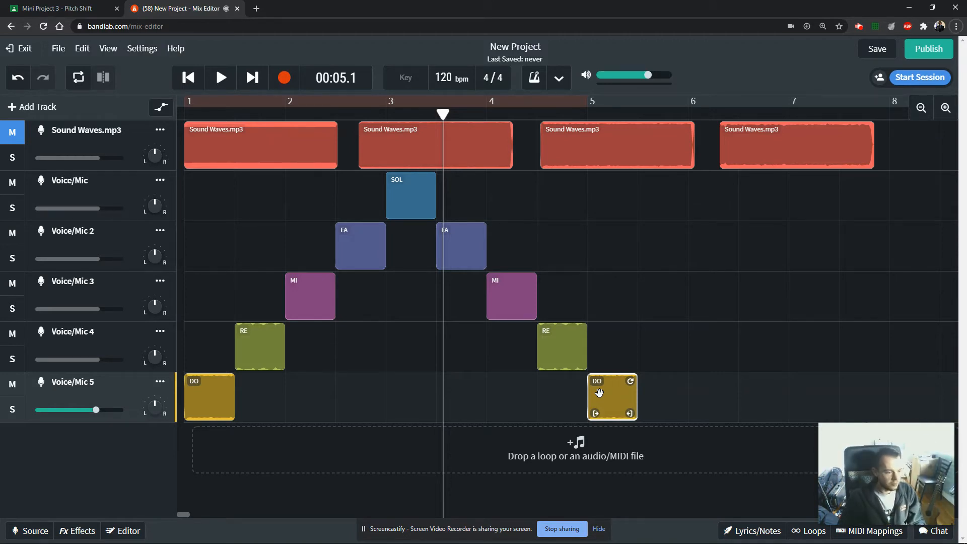
Step: Add a DO copy at bar 6 and, with the grid size set to 1/4, make it two back-to-back quarter-note clips
key("ctrl+d")
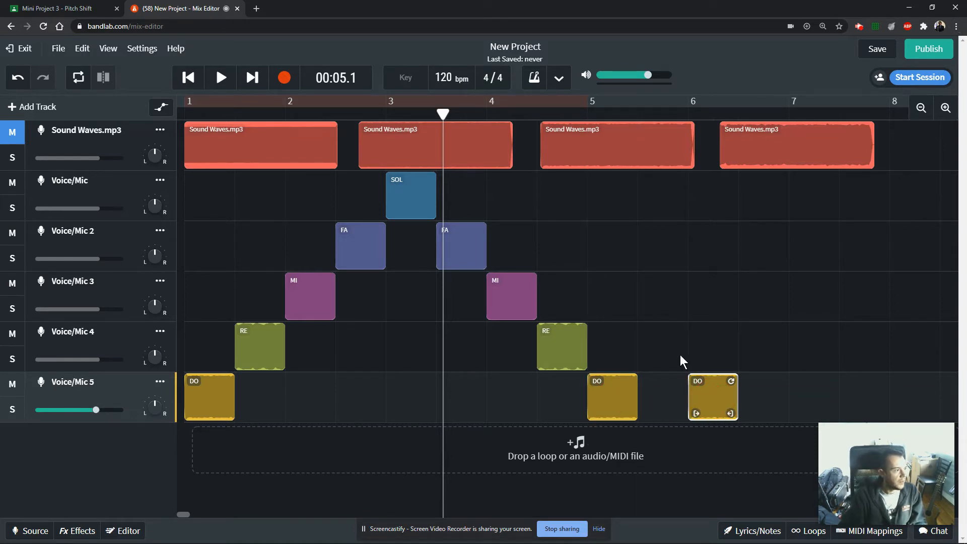
left_click(120, 49)
mouse_move(141, 96)
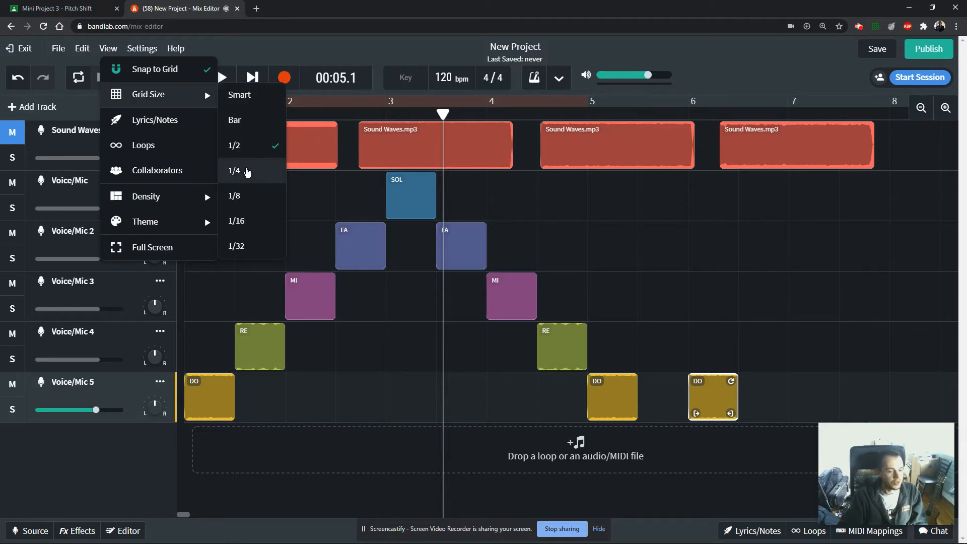
left_click(247, 172)
mouse_move(733, 413)
left_mouse_down()
mouse_move(709, 409)
mouse_move(730, 410)
left_mouse_up()
Step: Play from bar 5 to compare the half-note DO clip with the two quarter-note DO clips
left_click(588, 118)
left_click(946, 107)
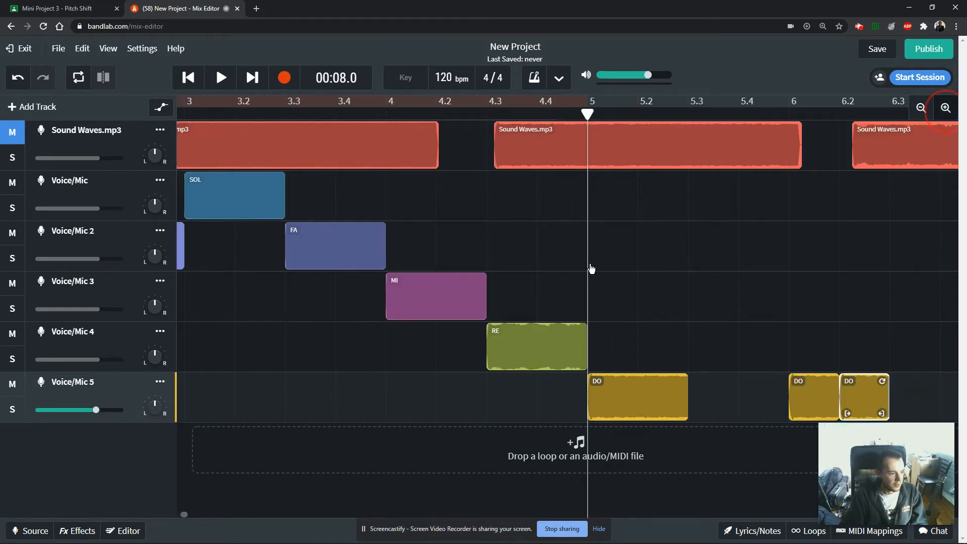
left_click_drag(183, 516, 185, 515)
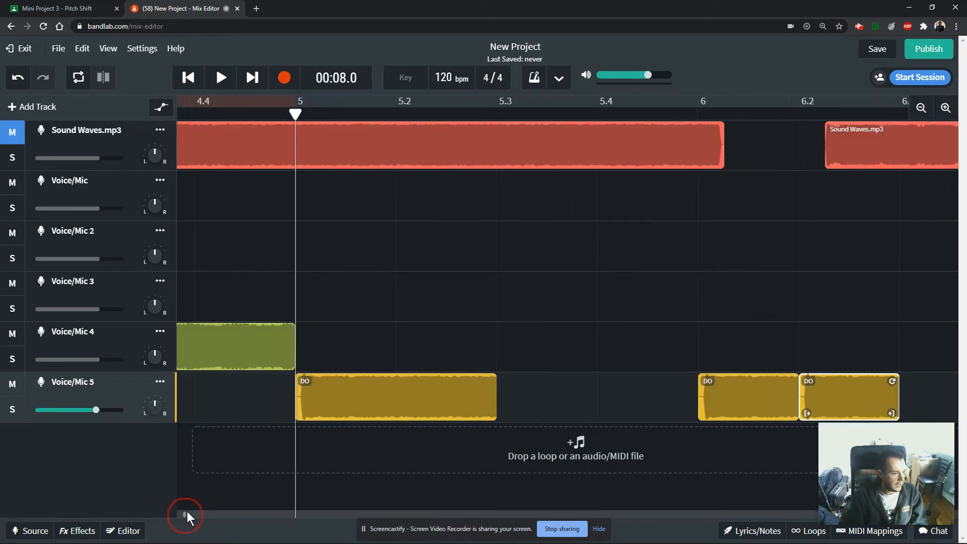
left_click(348, 393)
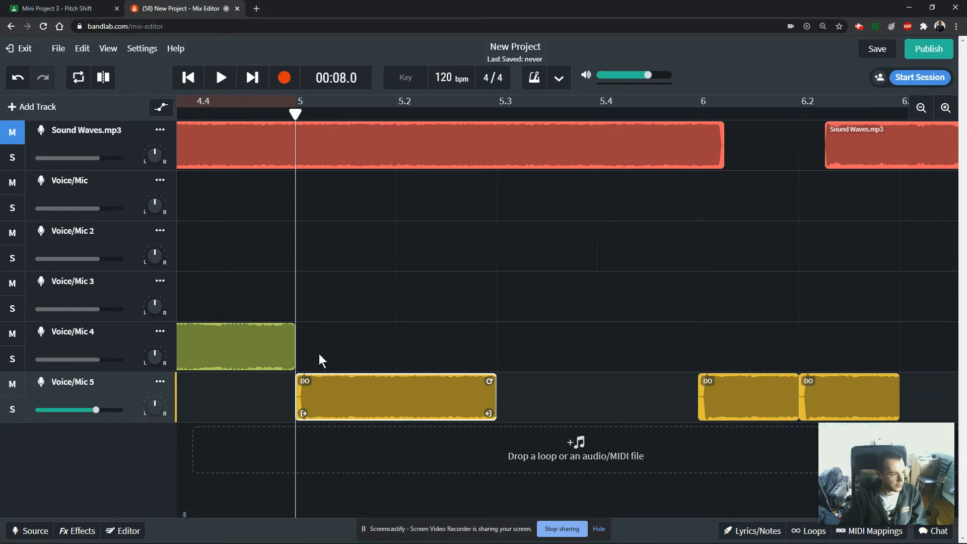
key("space")
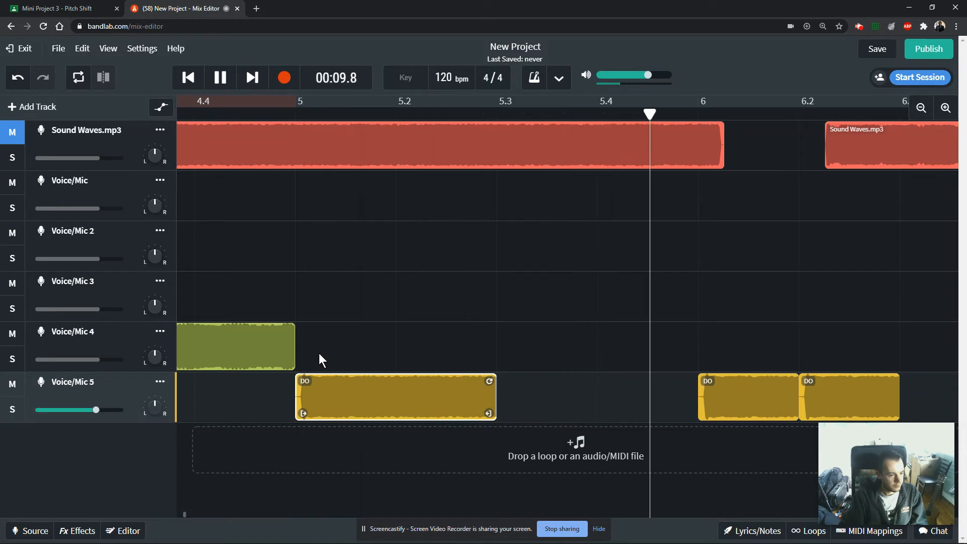
key("space")
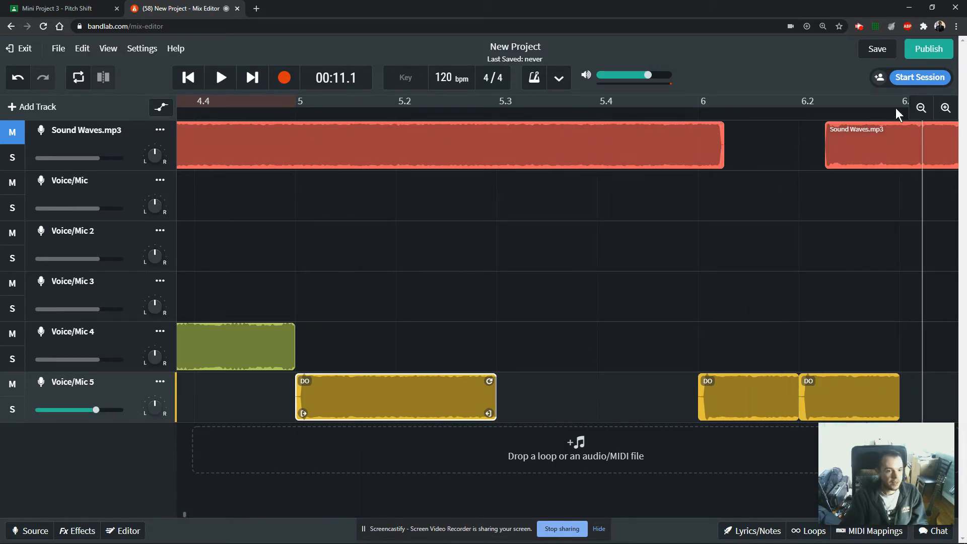
Step: Place quarter-note pairs of RE, MI, FA and SOL on their tracks as rising steps after the DO pair, ending with SOL at bar 8
left_click(923, 110)
left_click(923, 110)
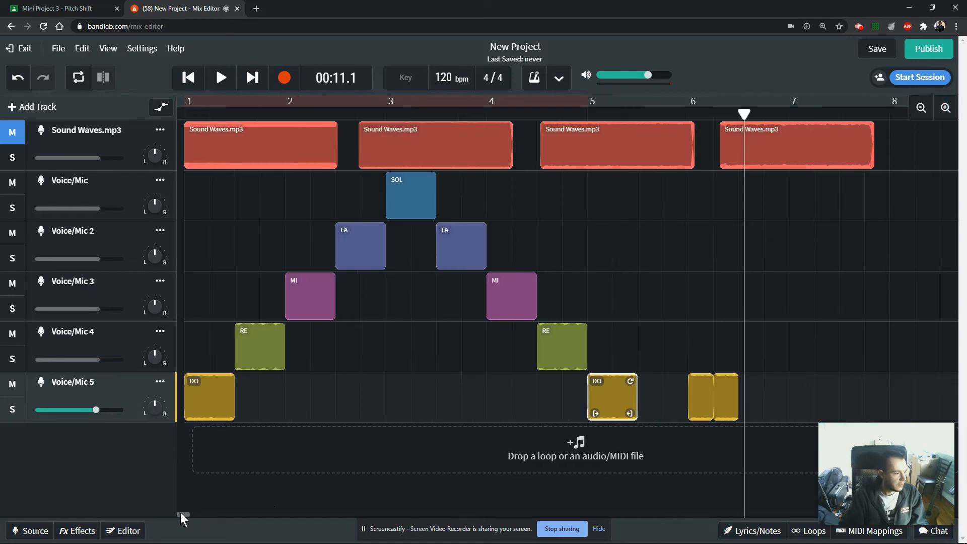
left_click_drag(183, 514, 186, 514)
left_click_drag(414, 346, 642, 359)
left_click_drag(373, 306, 679, 307)
left_click_drag(309, 252, 744, 262)
left_click_drag(264, 200, 785, 204)
mouse_move(787, 214)
left_mouse_down()
mouse_move(765, 208)
mouse_move(782, 205)
left_mouse_up()
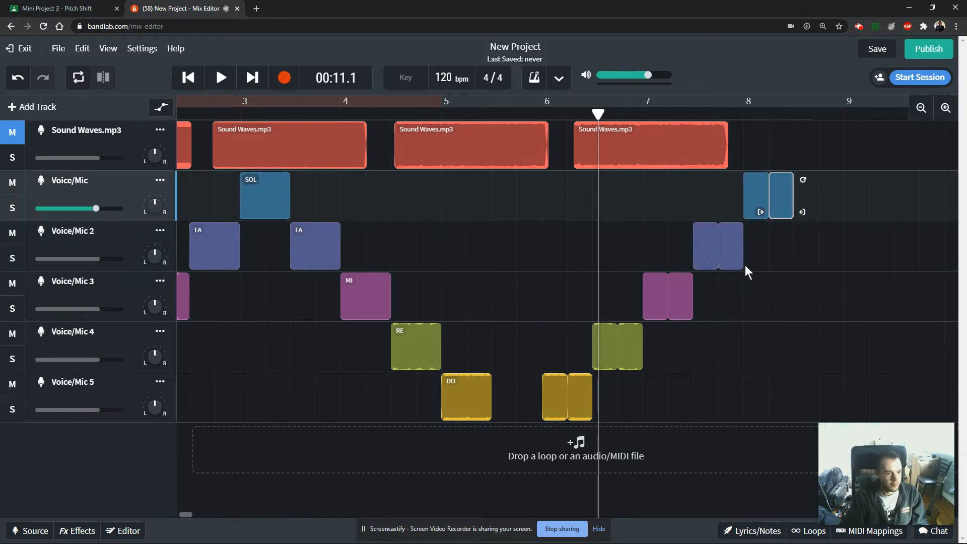
left_click(821, 248)
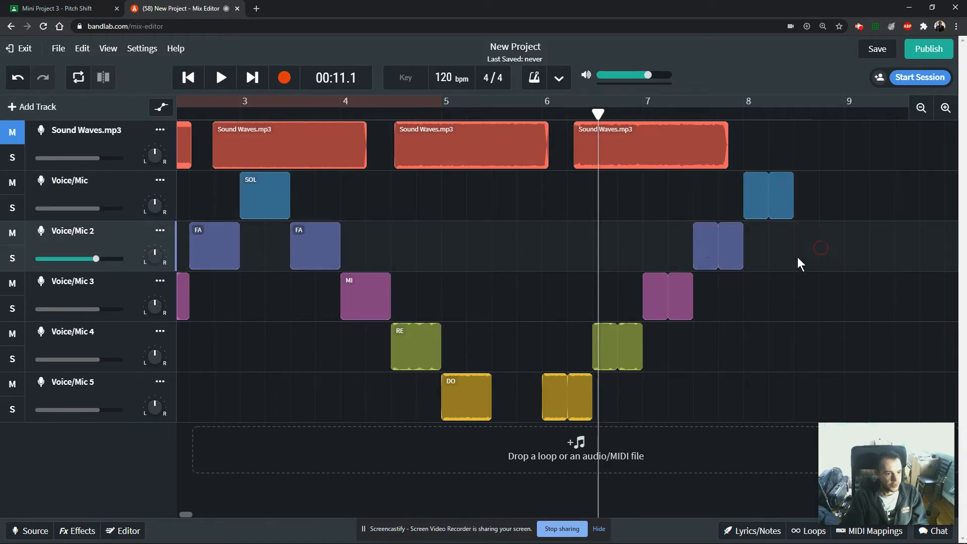
Step: Copy the DO, RE, MI and FA quarter-note pairs one bar later on their tracks
left_click(555, 195)
left_click_drag(502, 232, 809, 418)
left_click_drag(585, 405, 691, 400)
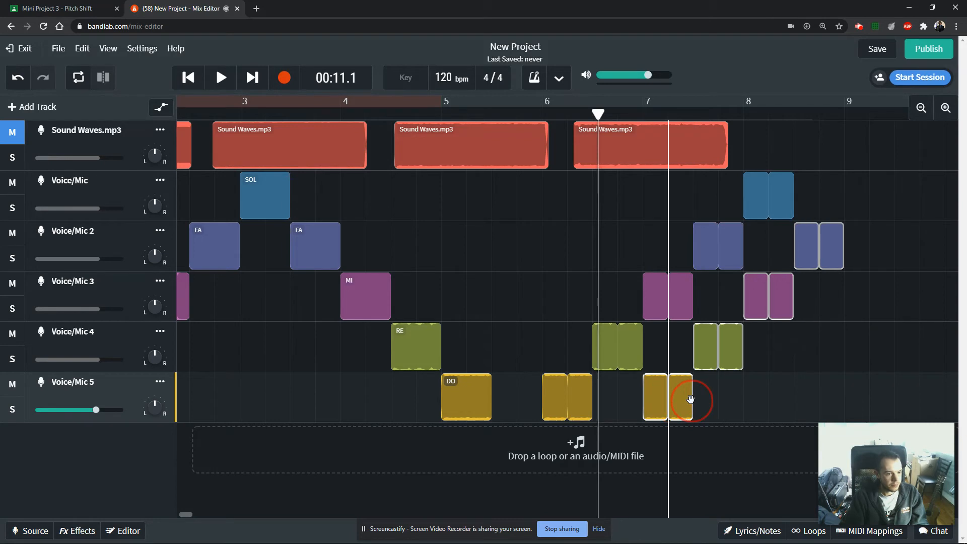
Step: Move the copied MI pair to bar 9, the RE pair to mid-bar 9 and the DO pair to bar 10
left_click(830, 350)
left_click_drag(750, 306, 876, 307)
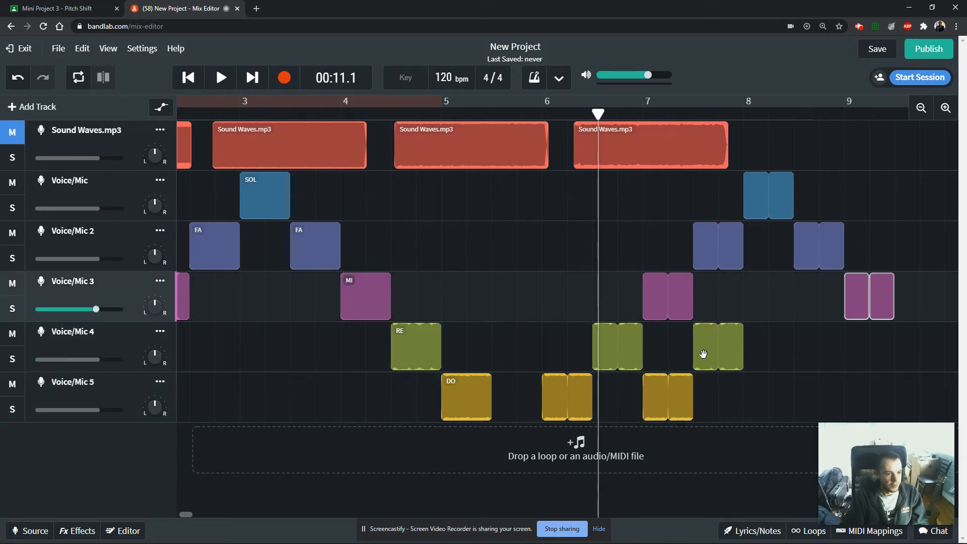
left_click(752, 360)
left_click_drag(731, 350, 942, 353)
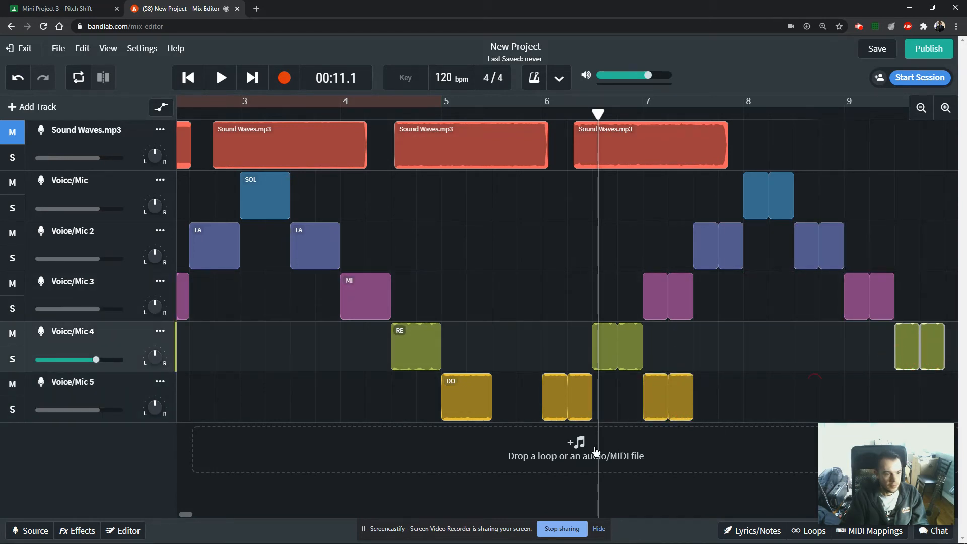
left_click(192, 515)
left_click_drag(188, 513, 192, 513)
left_click(389, 398)
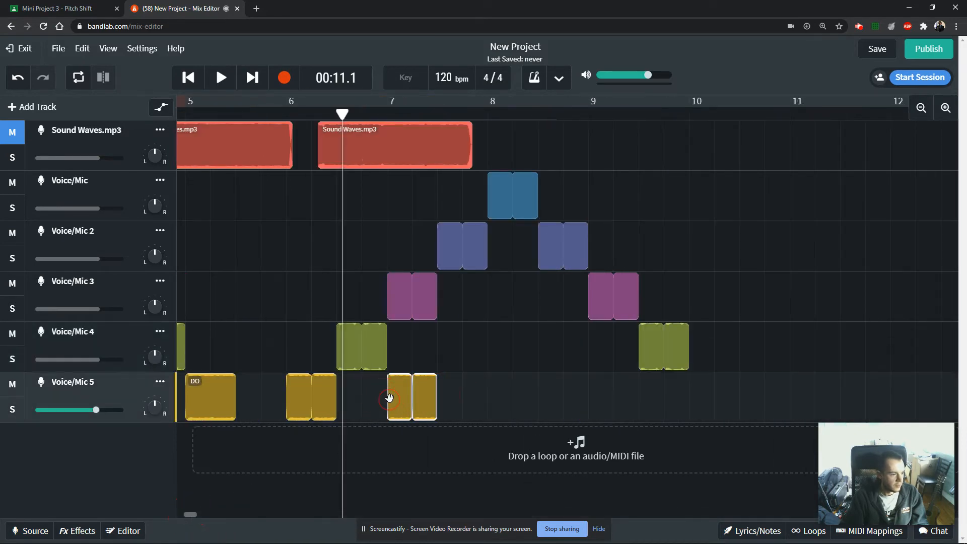
left_click_drag(414, 399, 690, 398)
left_click(922, 108)
left_click_drag(201, 514, 144, 515)
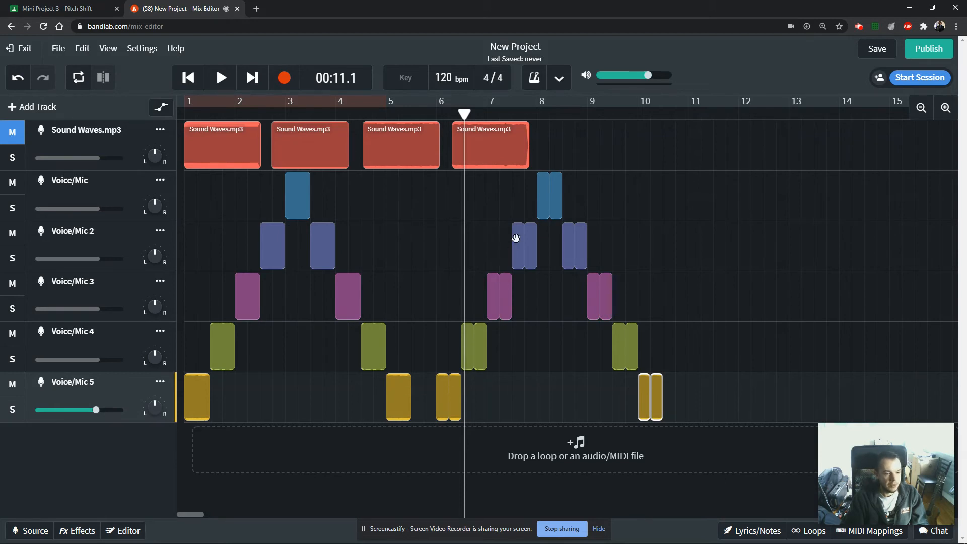
left_click(676, 361)
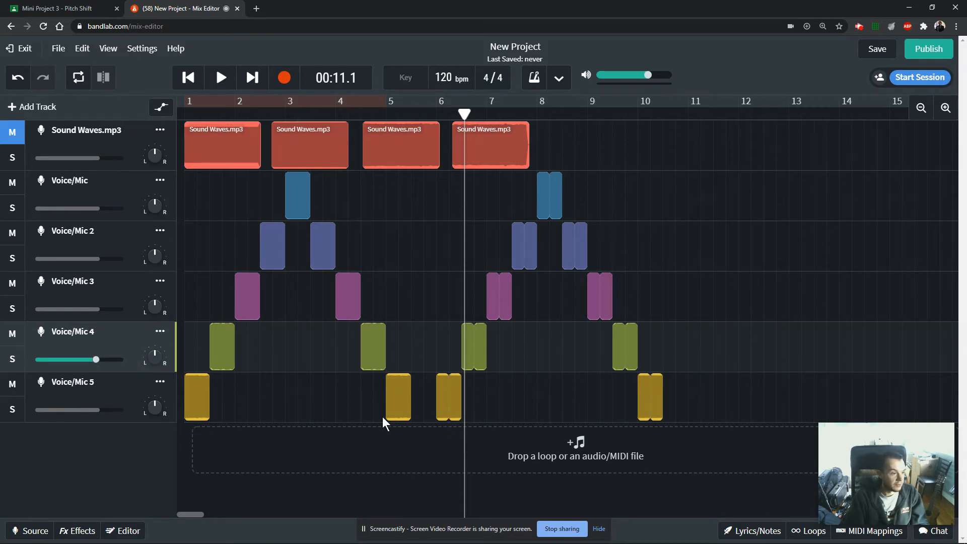
left_click(401, 406)
left_click(536, 386)
left_click_drag(197, 515, 193, 515)
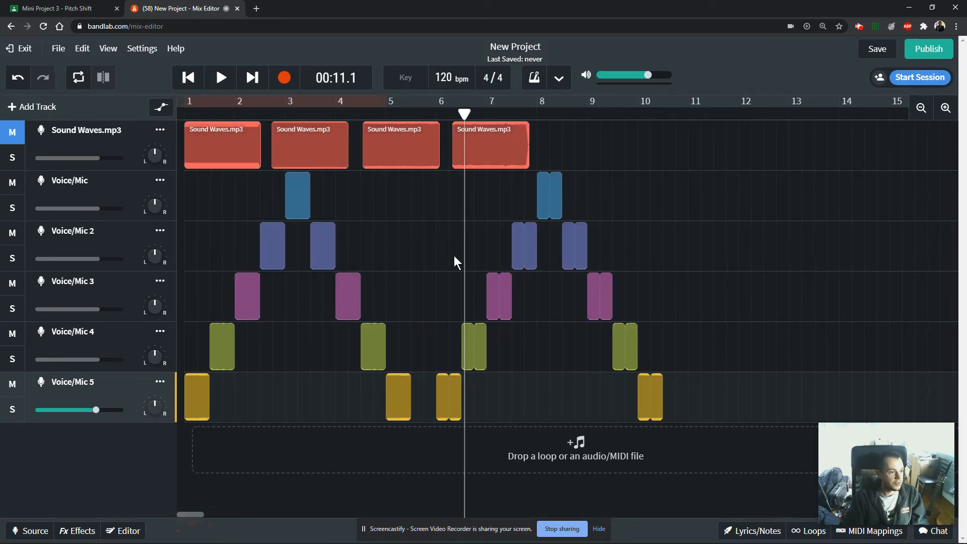
left_click(491, 295)
left_click(346, 308)
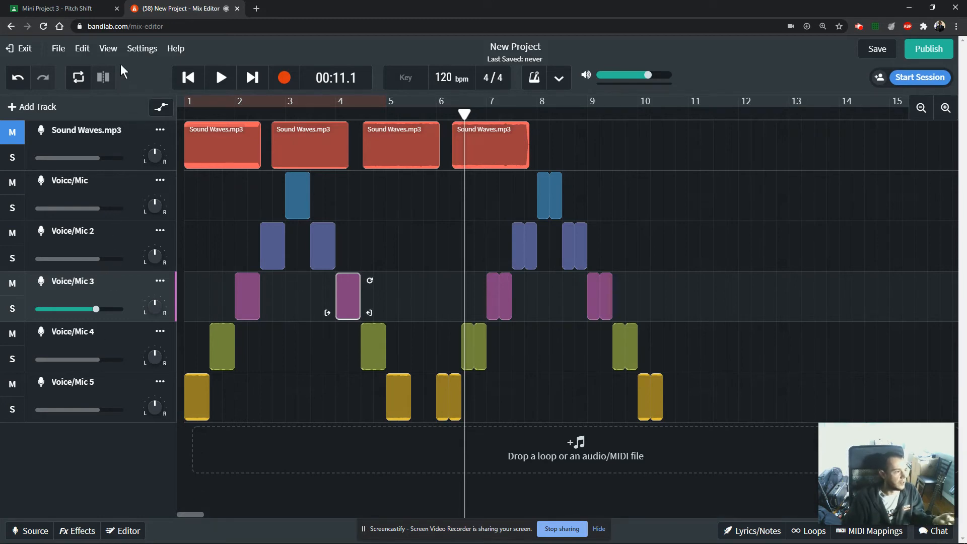
left_click(111, 52)
mouse_move(204, 94)
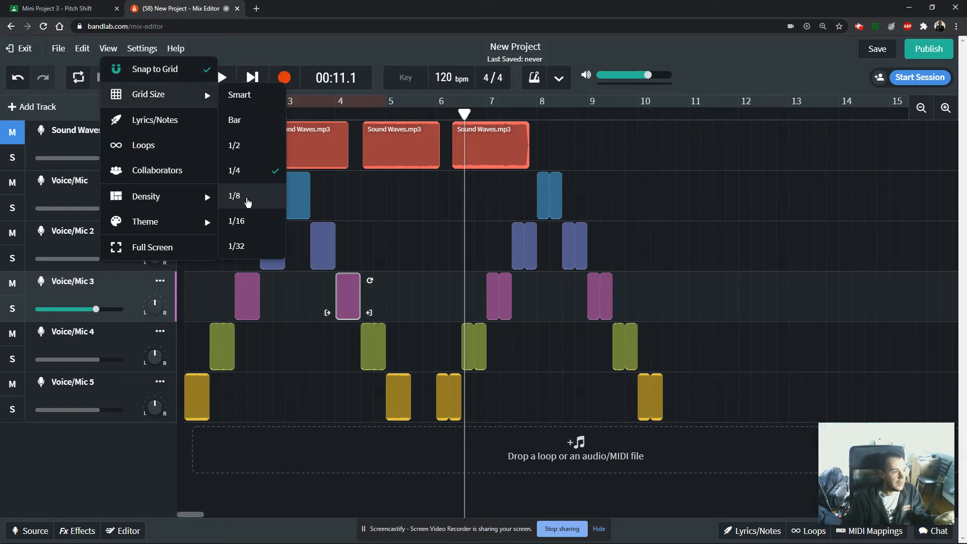
left_click(222, 173)
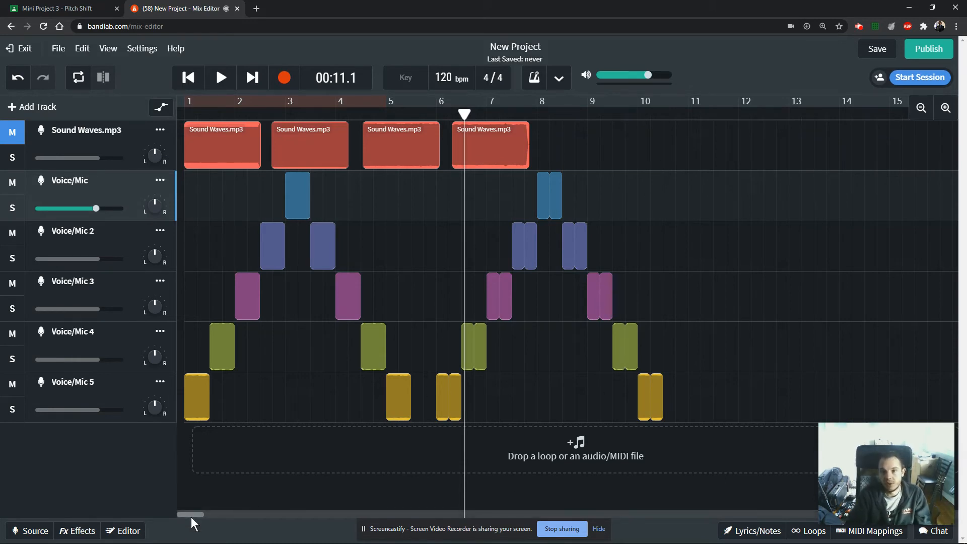
left_click_drag(192, 516, 191, 516)
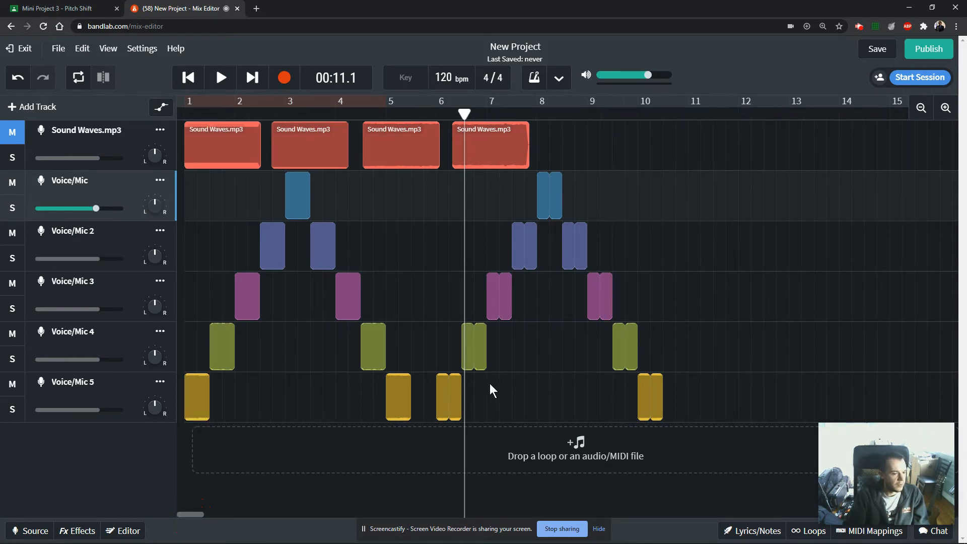
Step: Return the playhead to the very beginning of the project
left_click(194, 85)
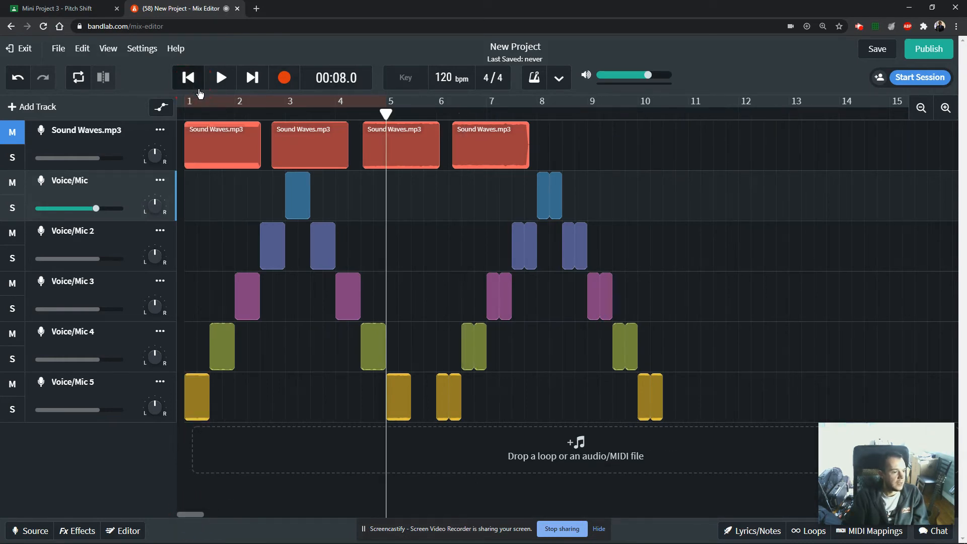
left_click(190, 84)
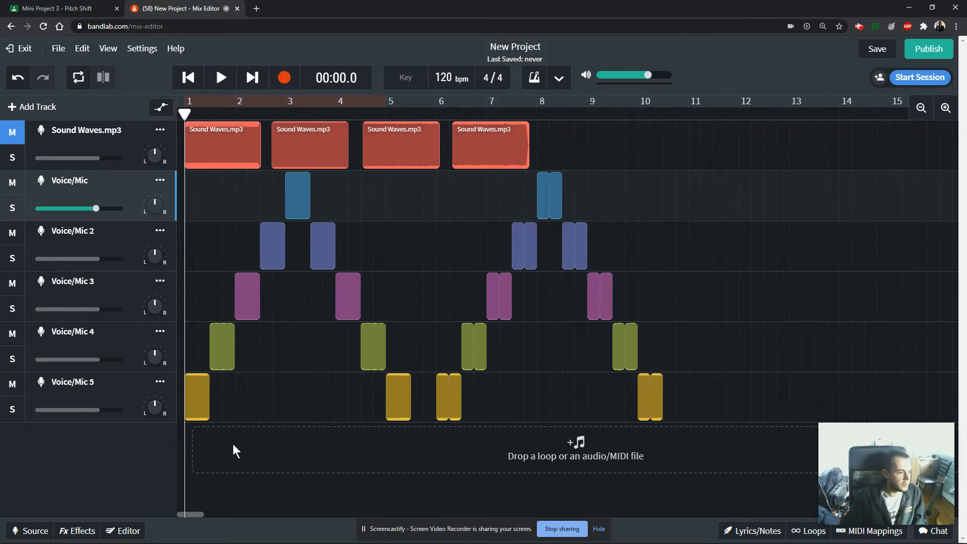
left_click_drag(195, 515, 182, 518)
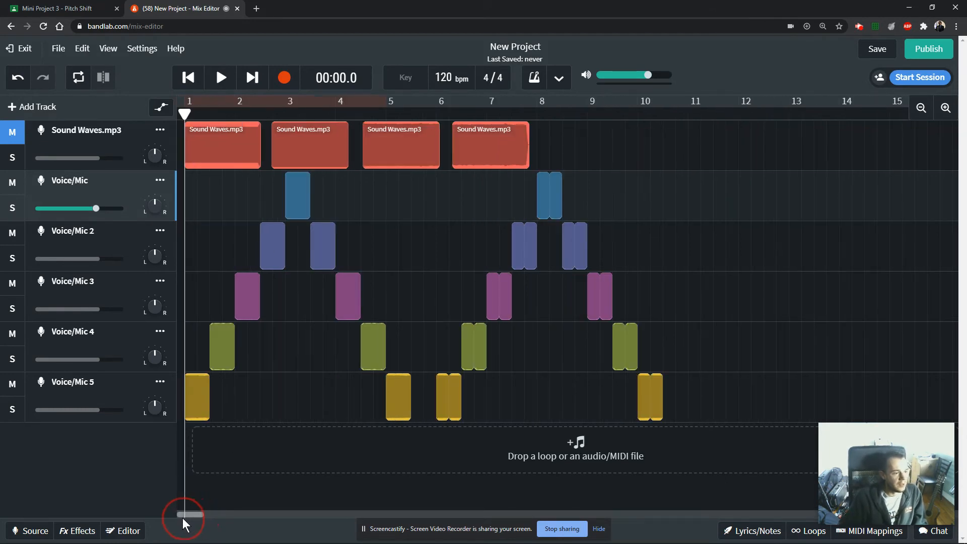
Step: Copy the quarter-note MI pair to bar 11 and follow it with a single FA, a SOL pair and another FA
left_click(600, 304)
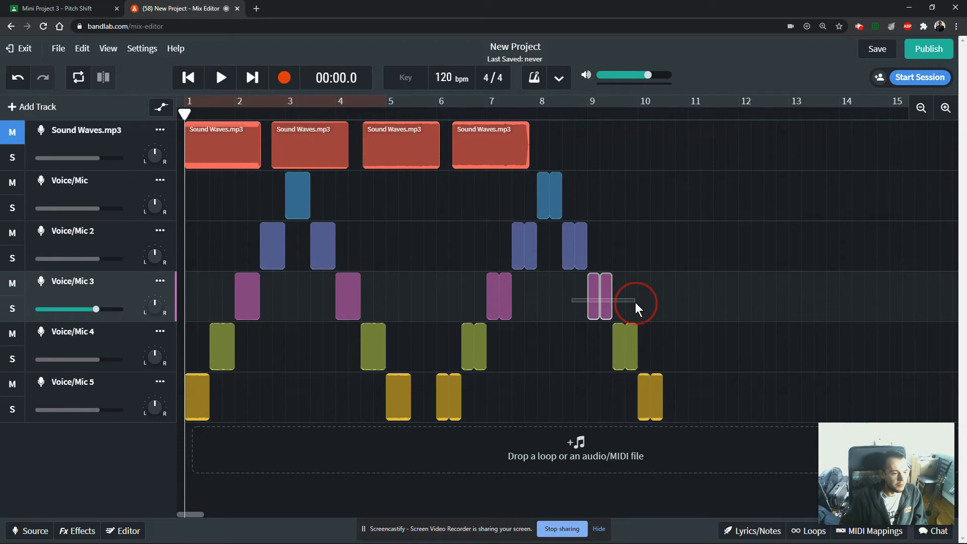
left_click_drag(604, 303, 702, 300)
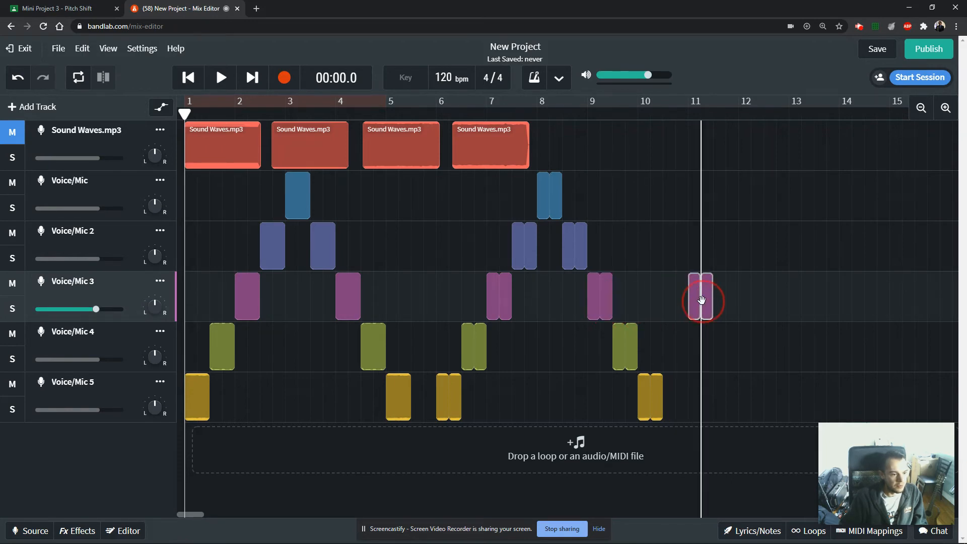
left_click(594, 252)
left_click_drag(580, 249, 728, 252)
left_click_drag(558, 203, 749, 201)
left_click_drag(719, 246, 758, 248)
Step: Continue the phrase with copies of a single MI and RE, a DO pair at bar 13 and a single RE after it
left_click_drag(707, 297, 770, 297)
left_click_drag(632, 356, 783, 346)
left_click(658, 401)
left_click_drag(658, 401, 802, 395)
left_click_drag(783, 348, 821, 348)
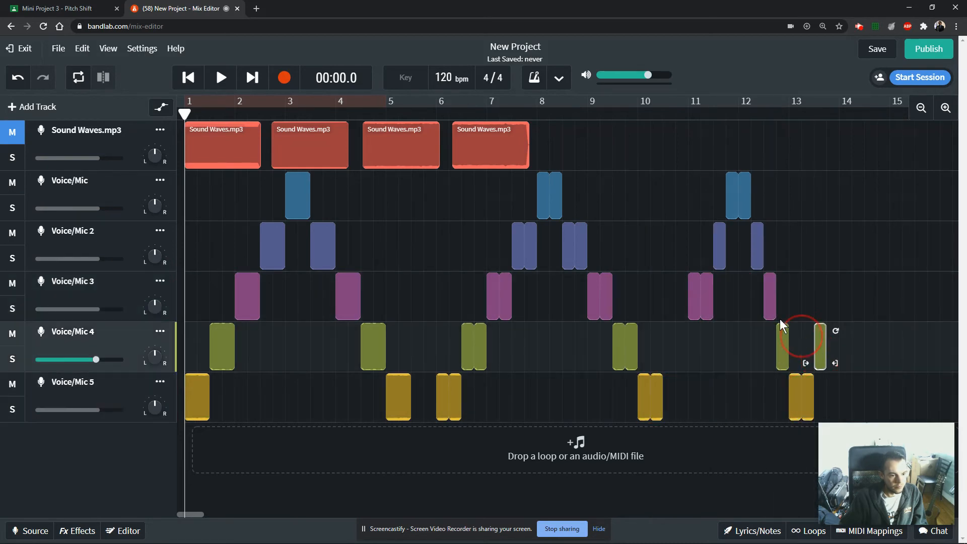
Step: Add a quarter-note MI at the end of bar 13 and copy half-note MI and RE clips into bar 14
left_click_drag(770, 302, 835, 303)
left_click_drag(347, 301, 846, 303)
left_click_drag(382, 348, 887, 347)
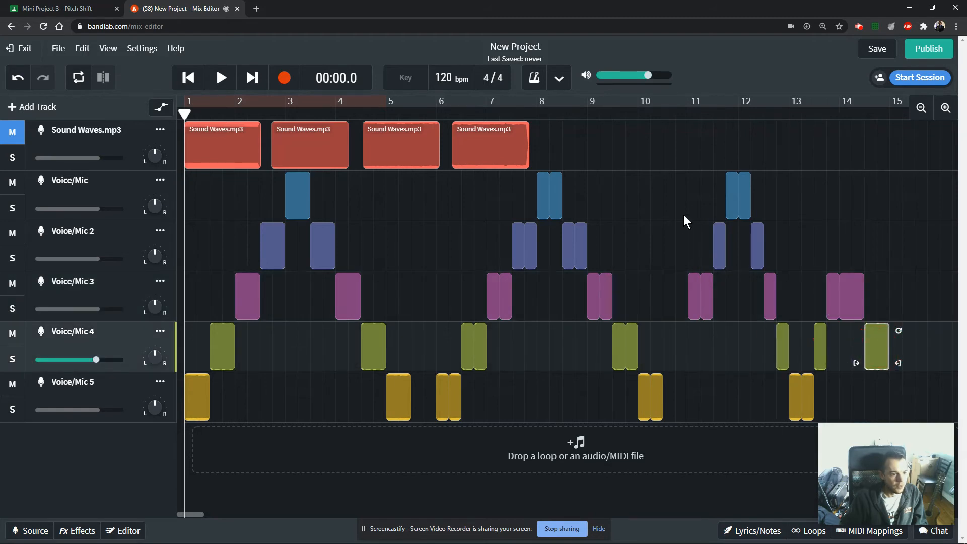
Step: Play the new phrase from bar 11 through bar 14
left_click(688, 143)
left_click_drag(194, 515, 208, 515)
left_click(395, 113)
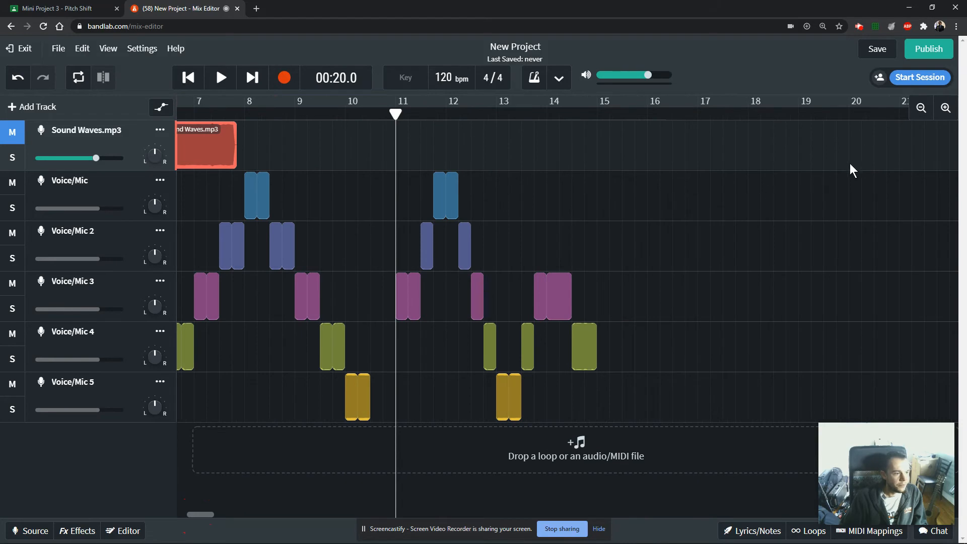
left_click(945, 108)
key("space")
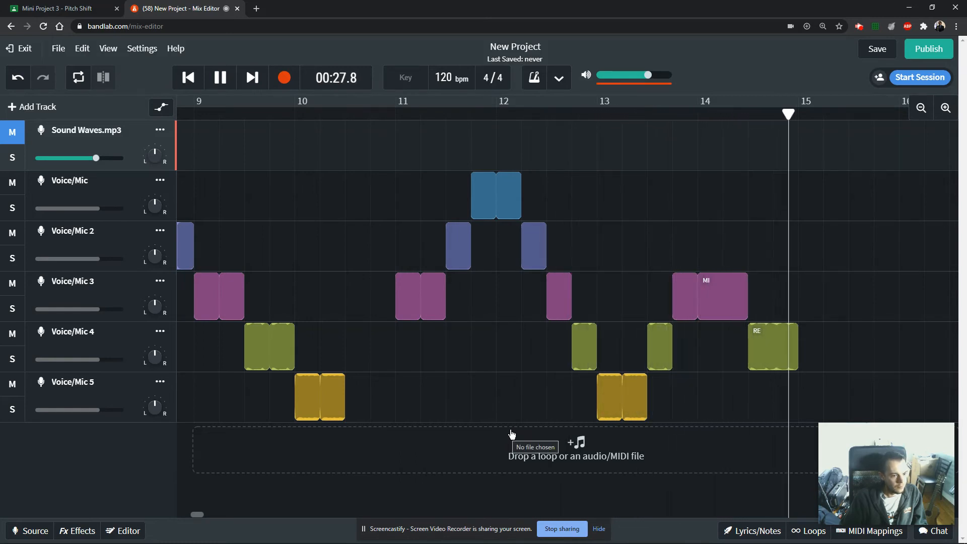
Step: Duplicate all clips of the phrase in bars 11–14 so that the copy starts at bar 15
left_click(924, 111)
left_click_drag(594, 193, 809, 406)
left_click_drag(607, 305, 808, 300)
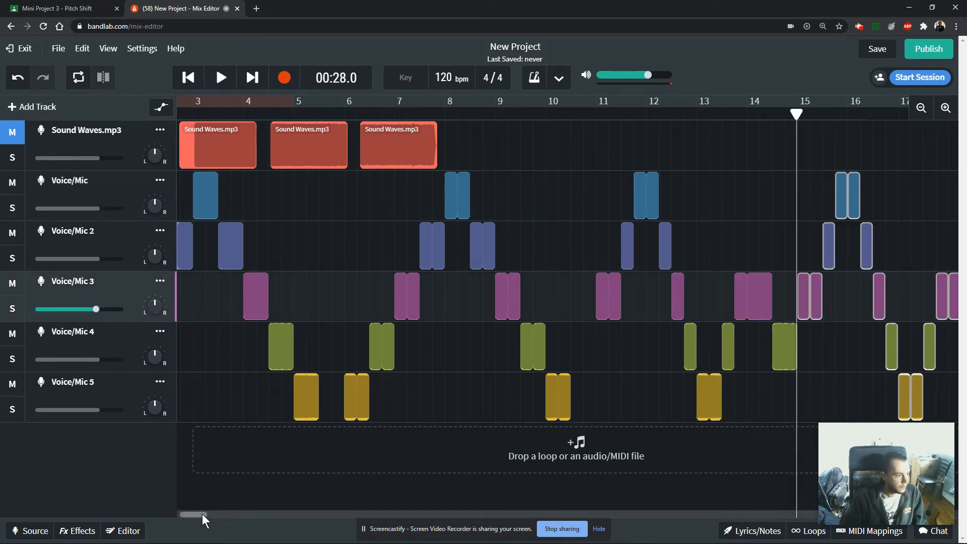
Step: Delete the half-note MI clip at bar 18 and move the half-note RE clip into its place
left_click_drag(202, 514, 213, 514)
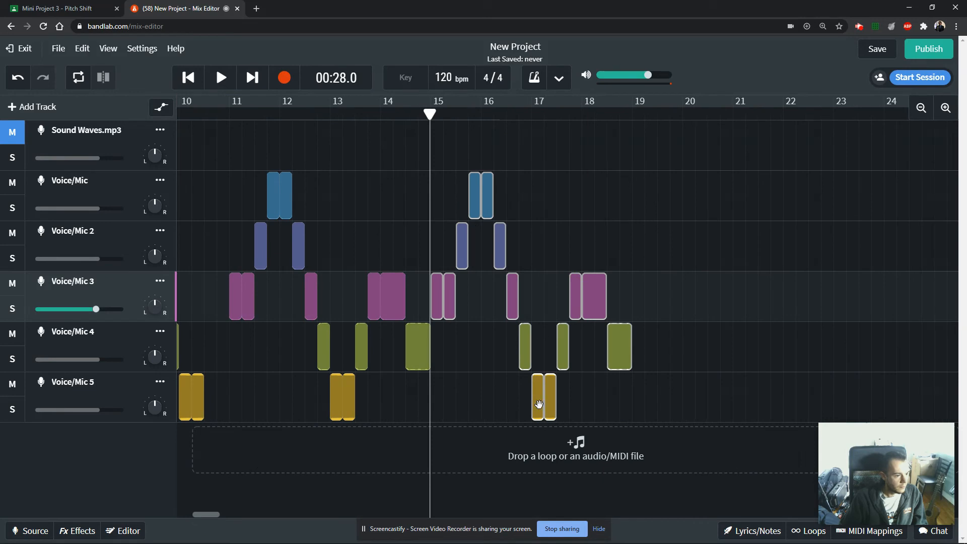
mouse_move(608, 350)
left_mouse_down()
mouse_move(595, 348)
mouse_move(616, 347)
left_mouse_up()
left_click(601, 301)
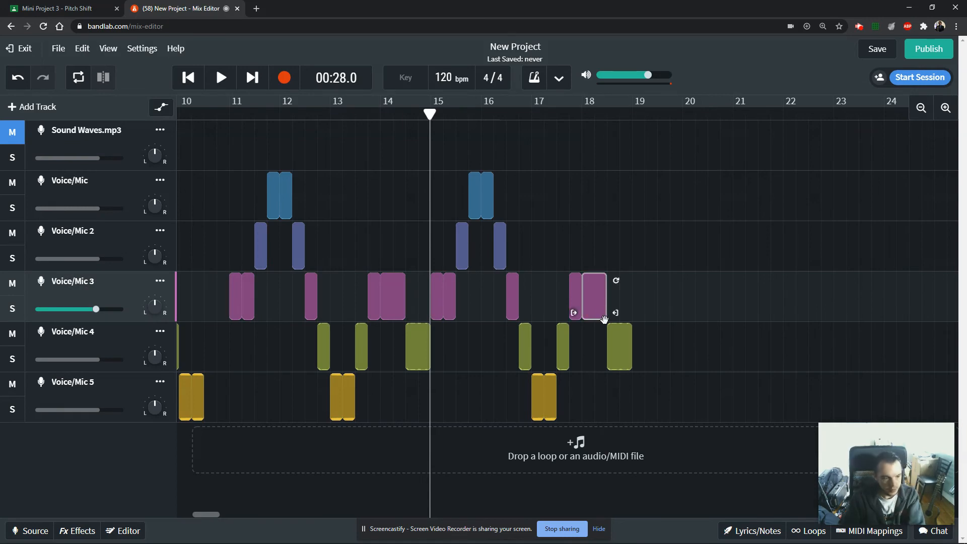
key("Delete")
left_click_drag(618, 347, 592, 349)
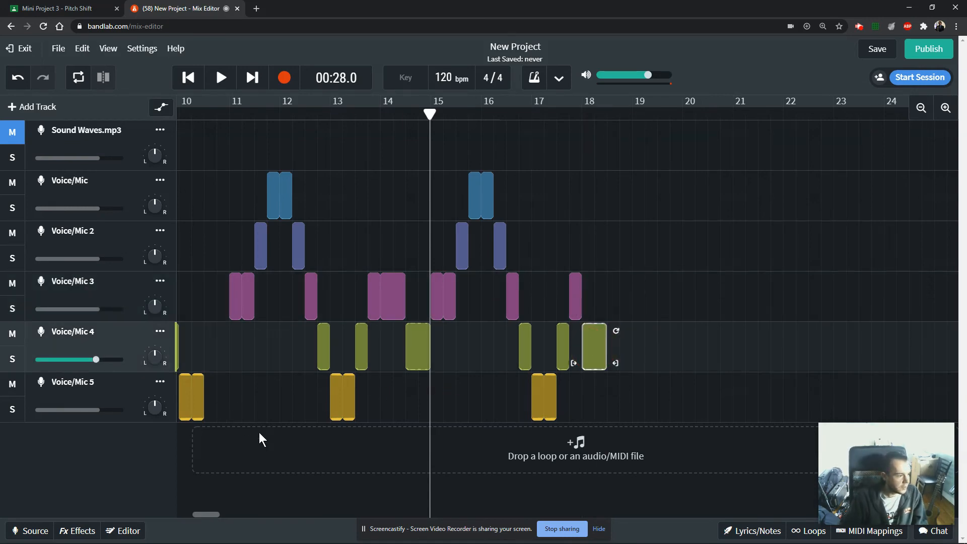
Step: Copy the half-note DO clip from bar 5 to mid-bar 18, directly after the half-note RE
left_click_drag(207, 514, 194, 517)
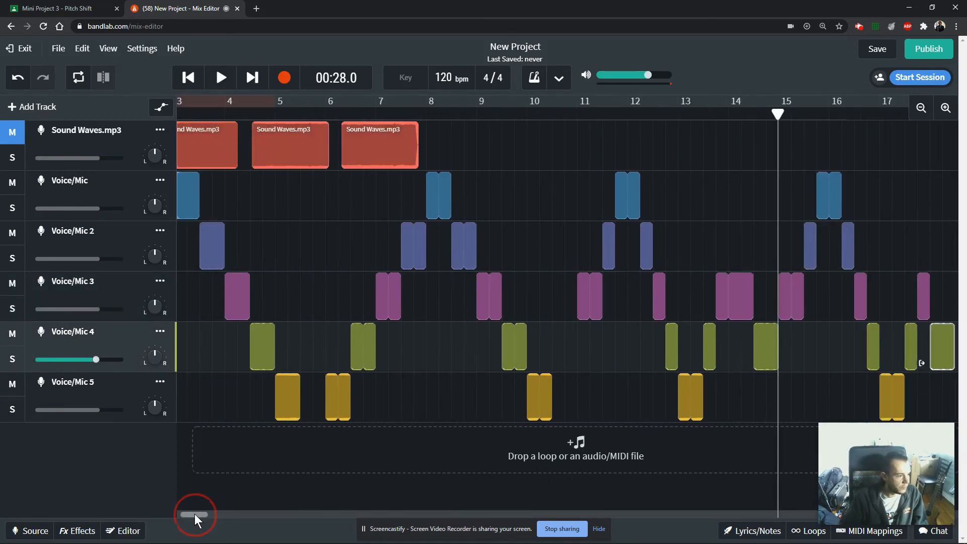
left_click(288, 396)
left_click_drag(289, 398, 845, 394)
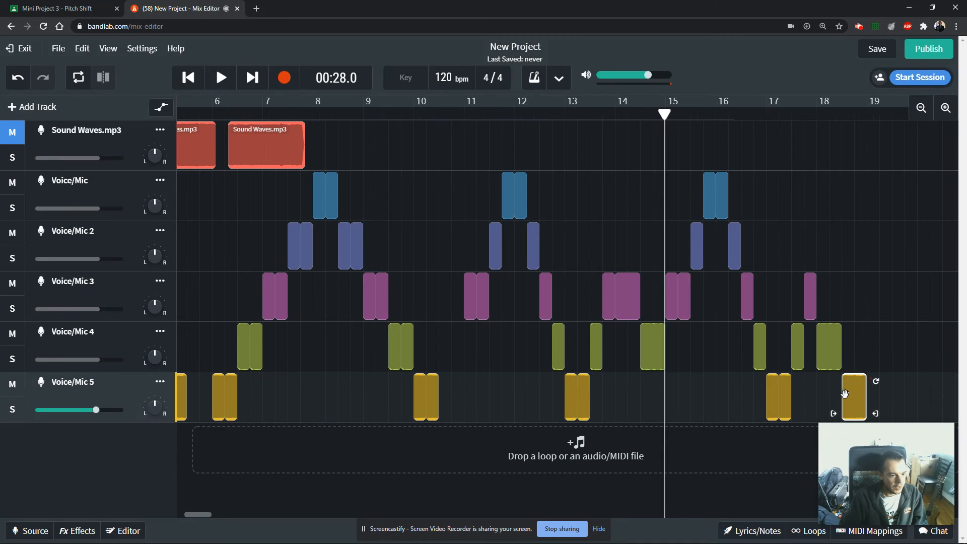
Step: Play both phrases from bar 11 to the end of bar 18
left_click(464, 108)
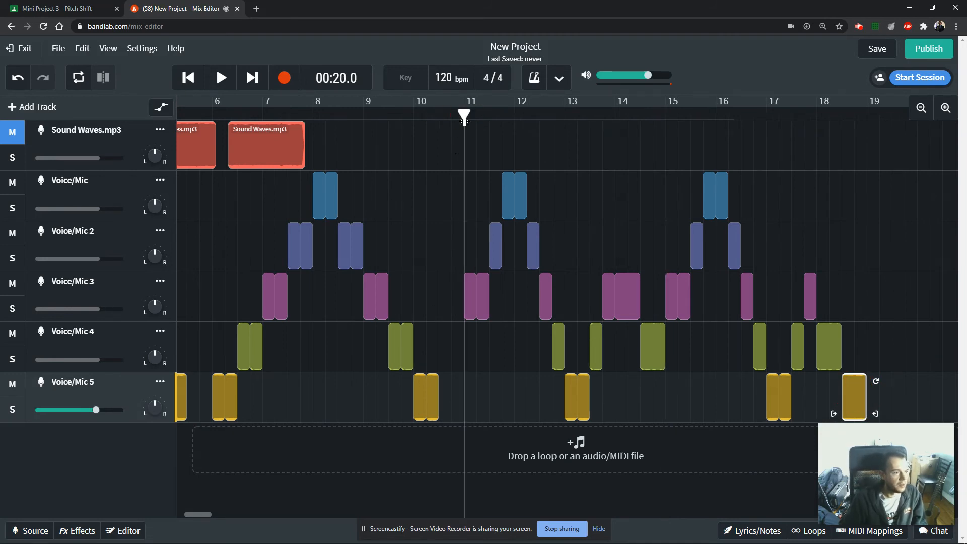
scroll(204, 516, "right", 4)
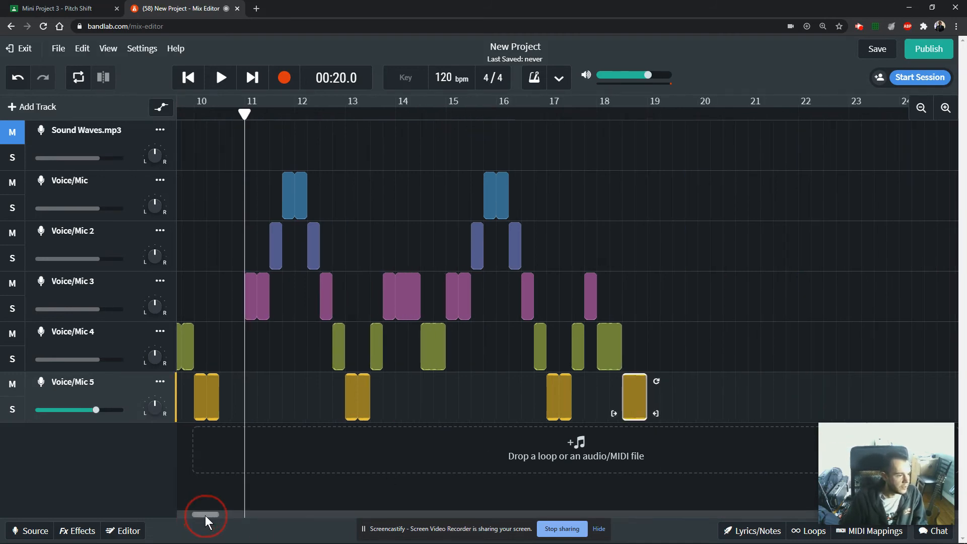
key("space")
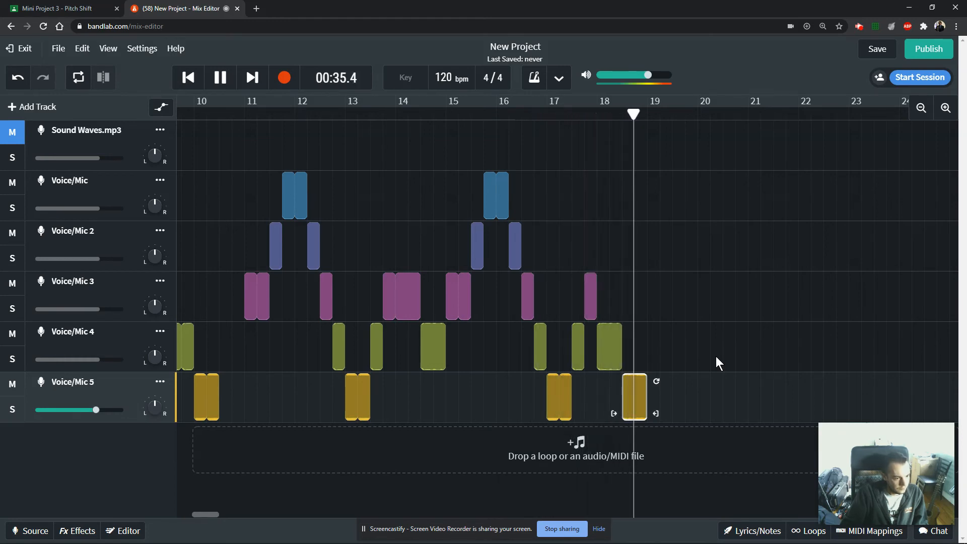
key("space")
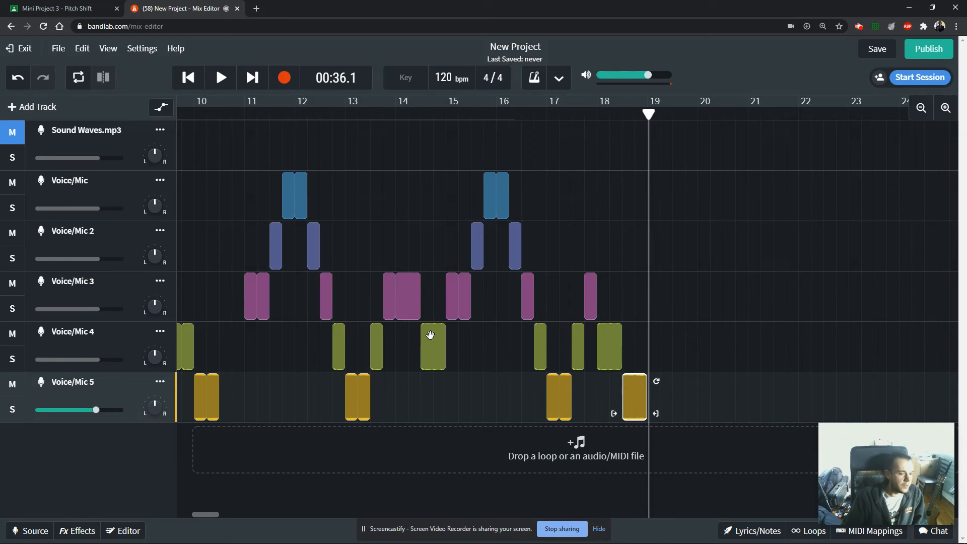
Step: Set the grid size to 1/8
left_click(108, 50)
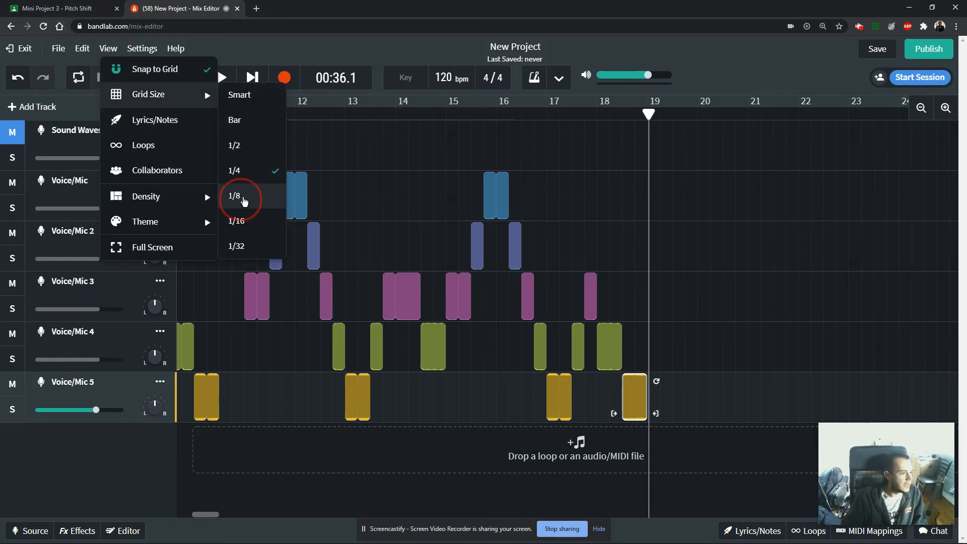
left_click_drag(205, 515, 200, 515)
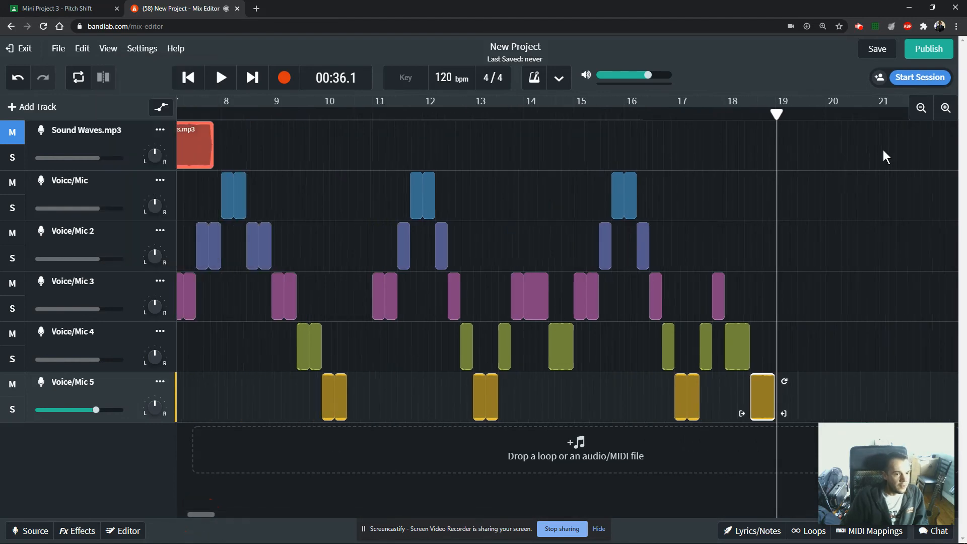
left_click(945, 111)
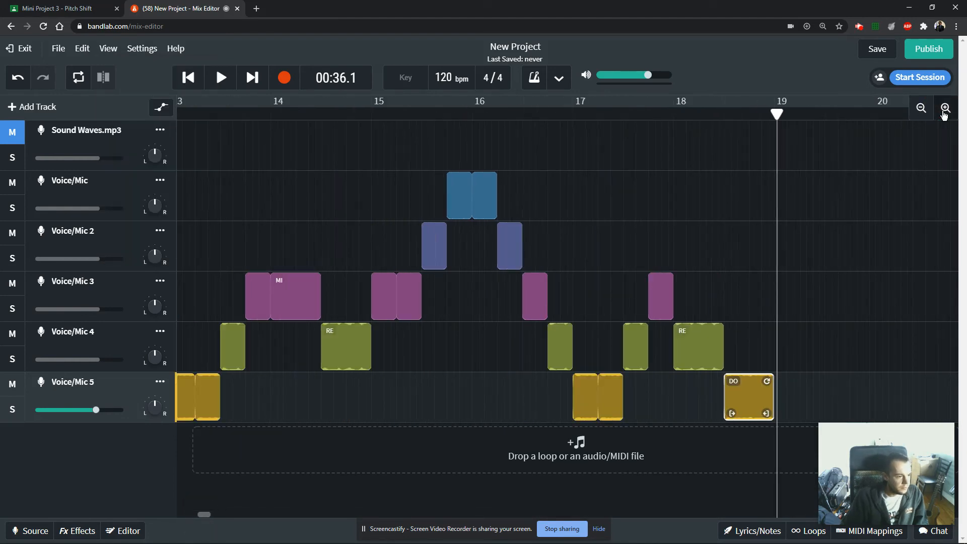
Step: Shorten the half-note MI at bar 14 by an eighth note and place a copy of a quarter-note RE directly after it
left_click_drag(208, 515, 205, 515)
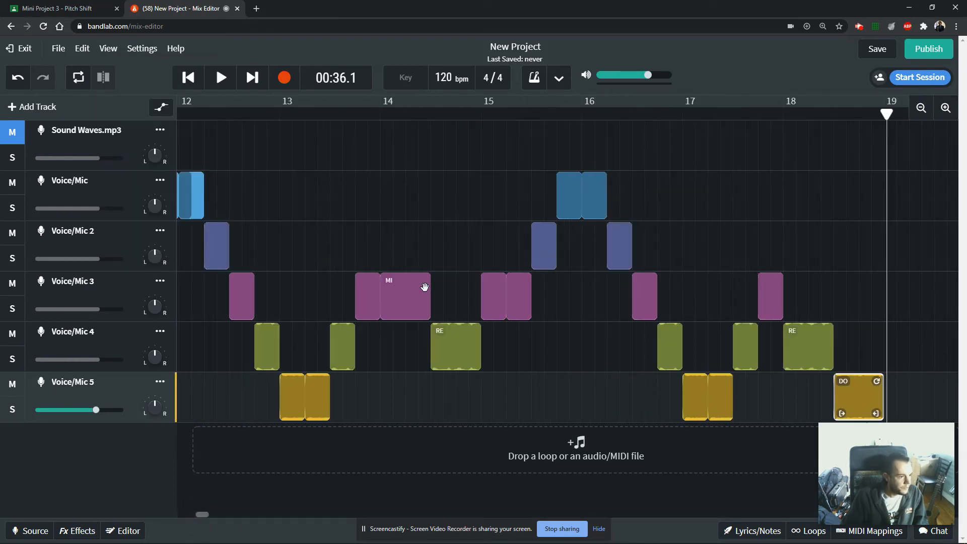
left_click(410, 294)
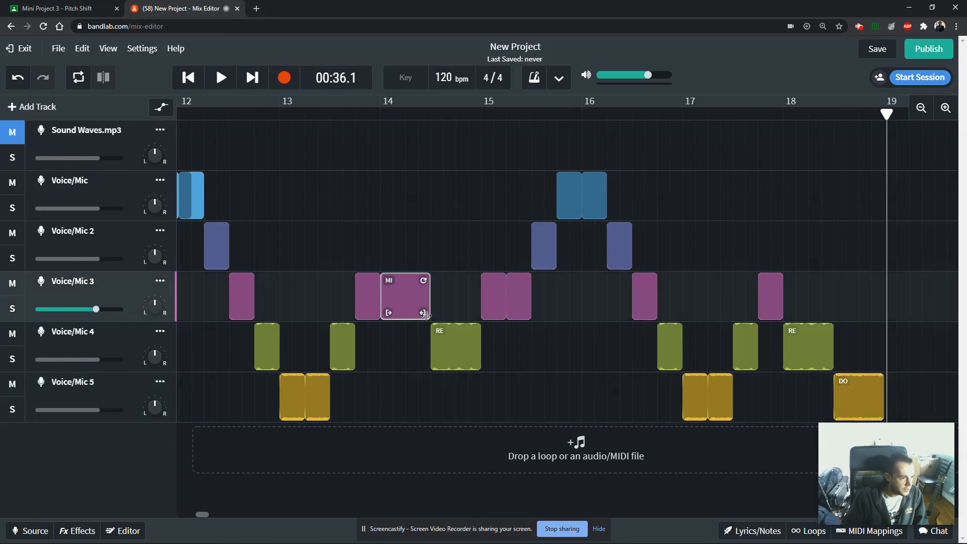
left_click_drag(418, 314, 417, 313)
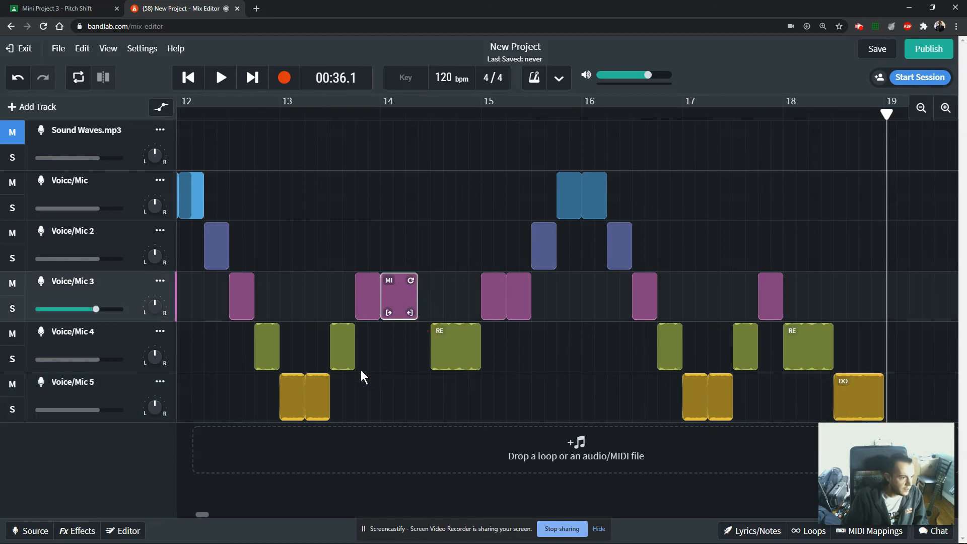
left_click_drag(344, 358, 425, 364)
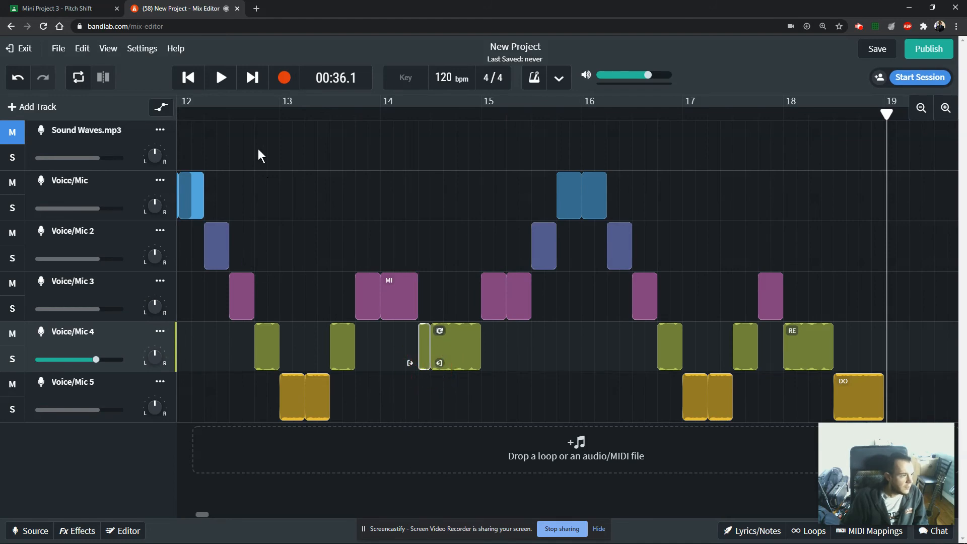
Step: Play from late in bar 12 through the second phrase to check the new rhythm in bar 14
left_click(253, 111)
key("space")
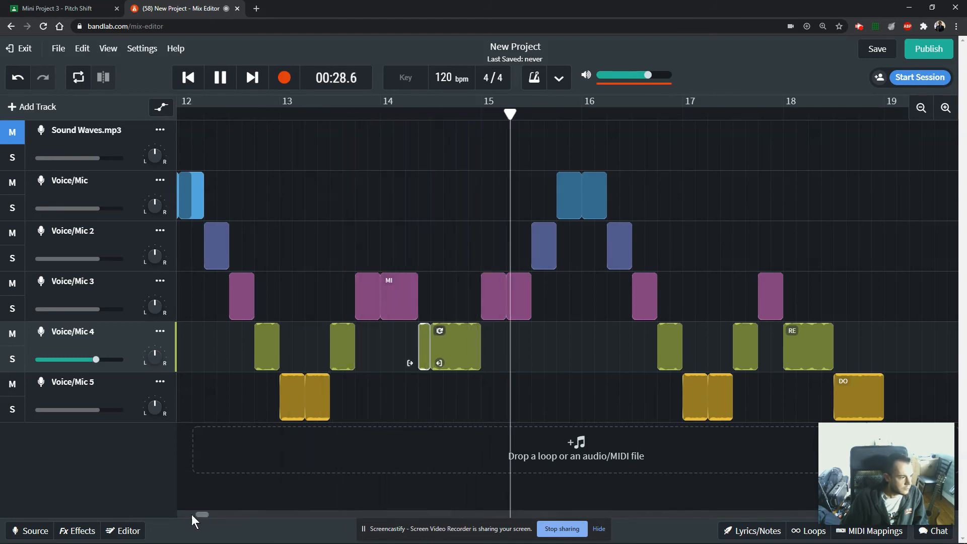
left_click_drag(201, 514, 206, 514)
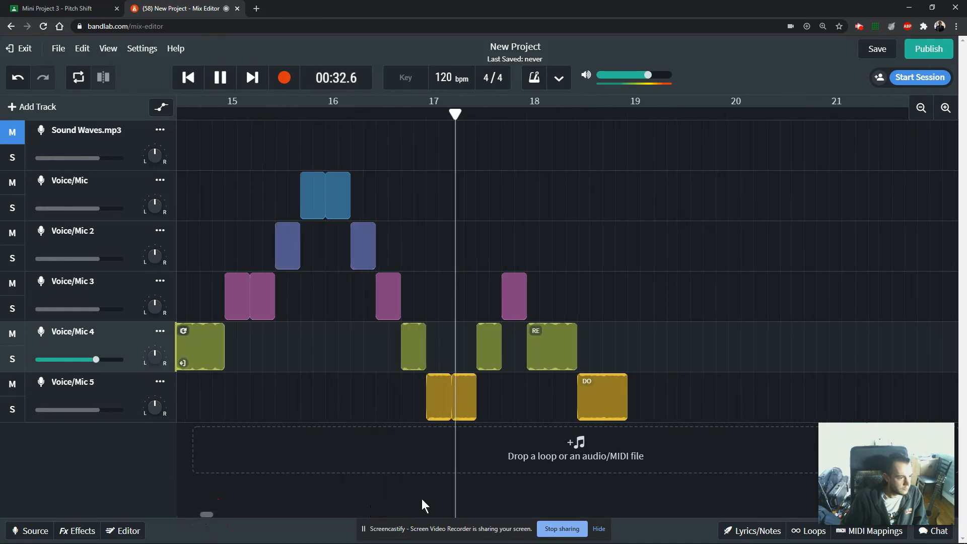
key("space")
Step: Shorten the half-note RE at bar 18 by an eighth note and place a copy of a quarter-note DO directly after it
left_click(552, 351)
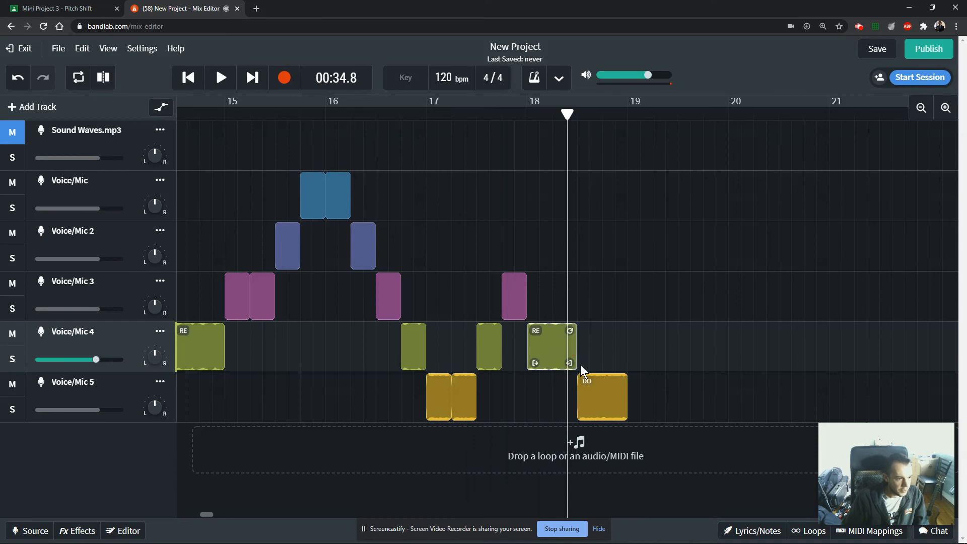
left_click(566, 363)
left_click_drag(570, 363, 563, 363)
left_click_drag(468, 407, 571, 402)
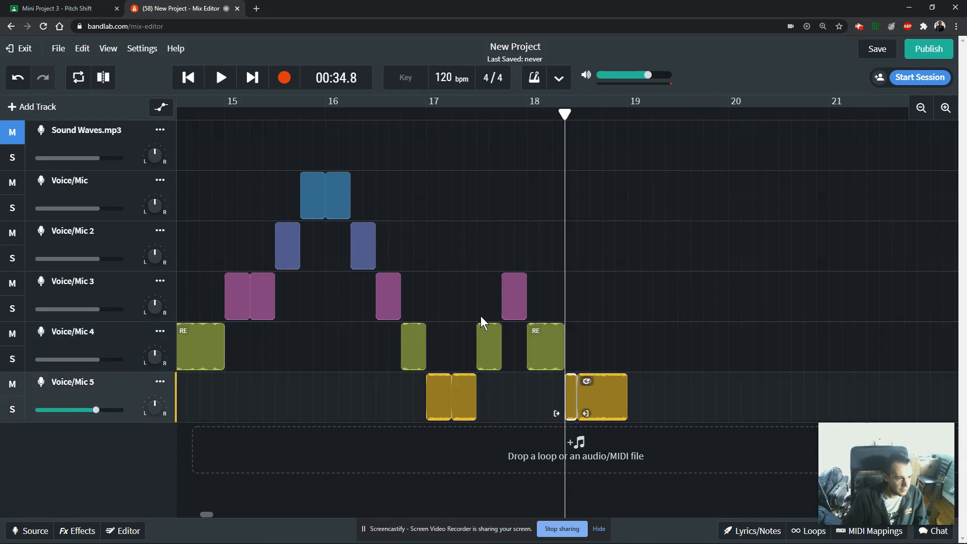
Step: Play from mid-bar 16 to the end to check the new ending in bar 18
left_click(466, 314)
left_click(391, 116)
key("space")
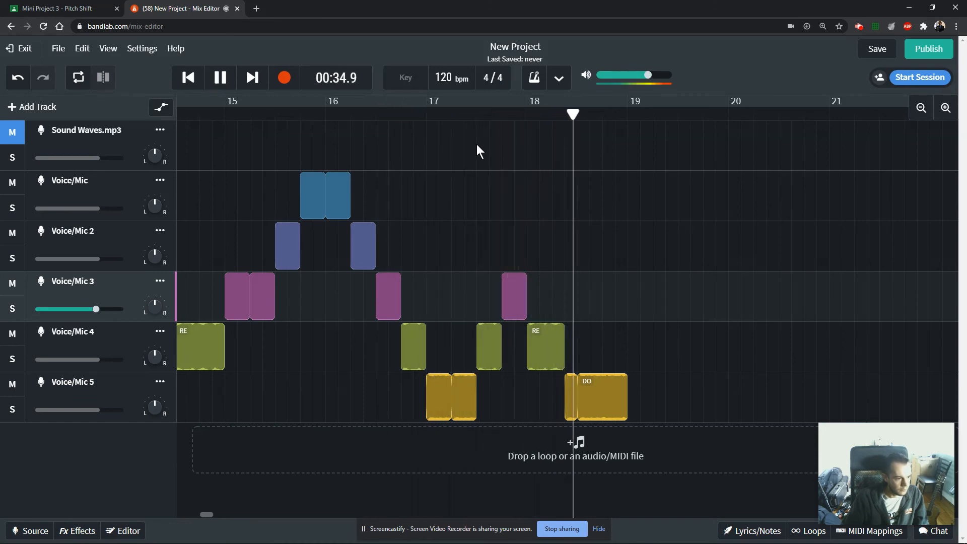
key("space")
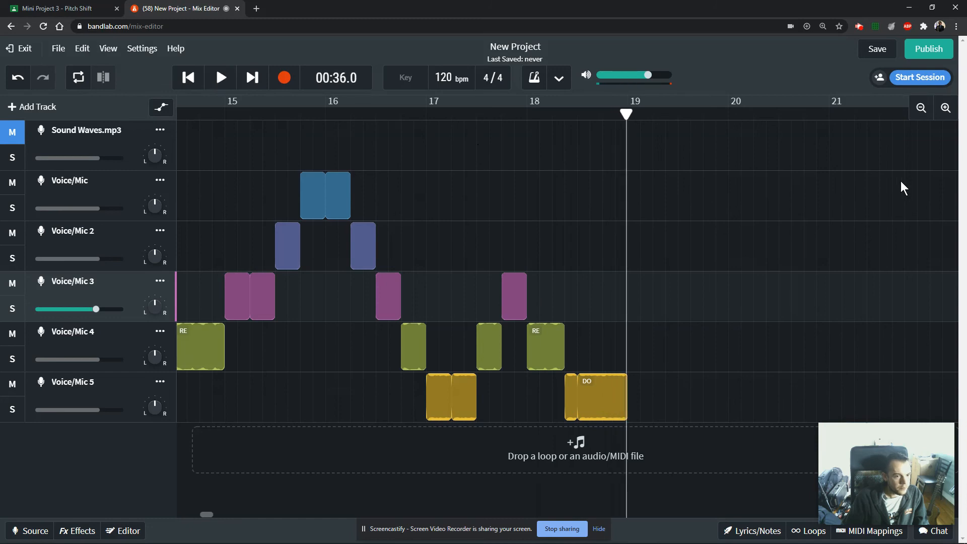
Step: Examine the whole arrangement from bar 1 onward, then the second phrase in bars 15 to 18
left_click(921, 109)
left_click(921, 108)
left_click_drag(213, 512, 183, 516)
left_click(434, 198)
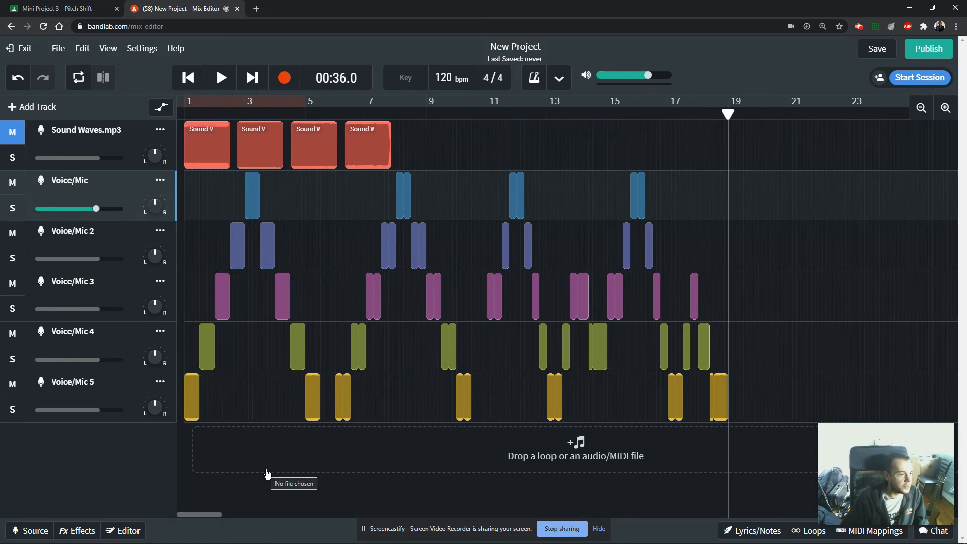
mouse_move(220, 516)
left_mouse_down()
mouse_move(240, 516)
mouse_move(232, 518)
left_mouse_up()
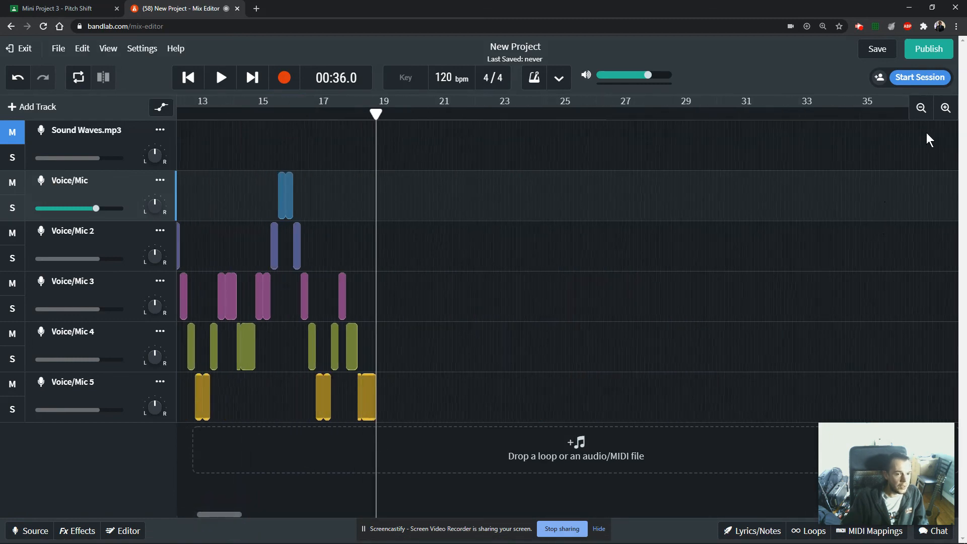
left_click(945, 109)
left_click(945, 109)
left_click_drag(213, 515, 207, 517)
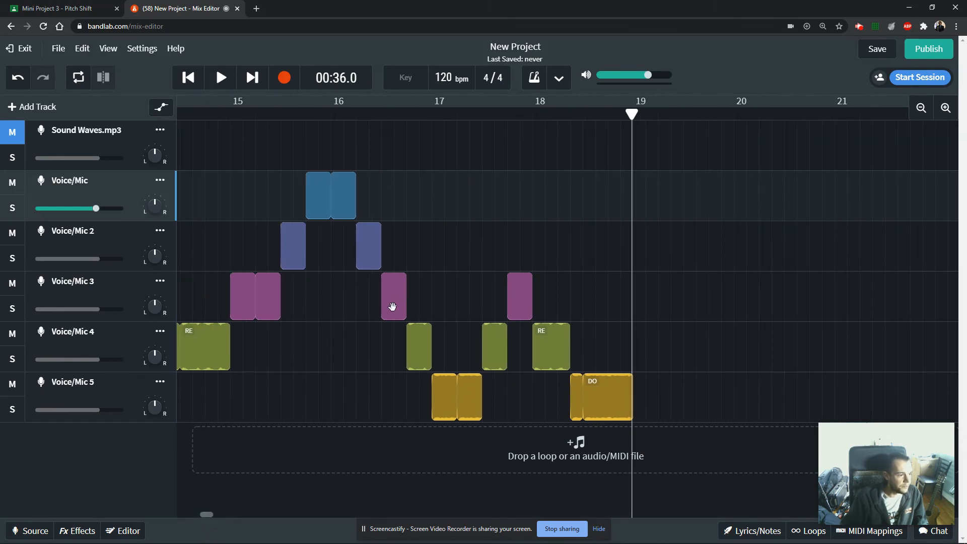
Step: Stack quarter-note copies of MI, DO and SOL at the same position in bar 19 to form a chord
left_click_drag(395, 302, 686, 303)
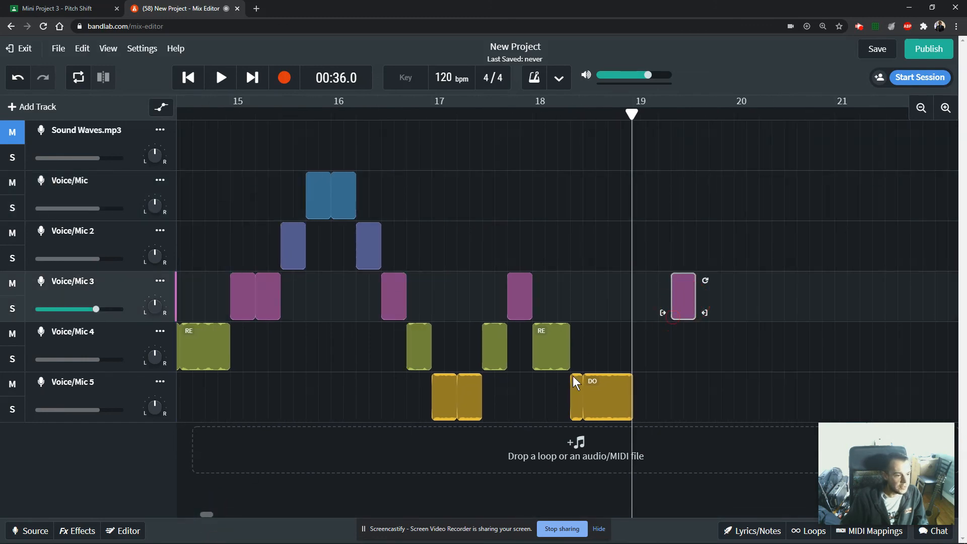
left_click_drag(470, 413, 685, 395)
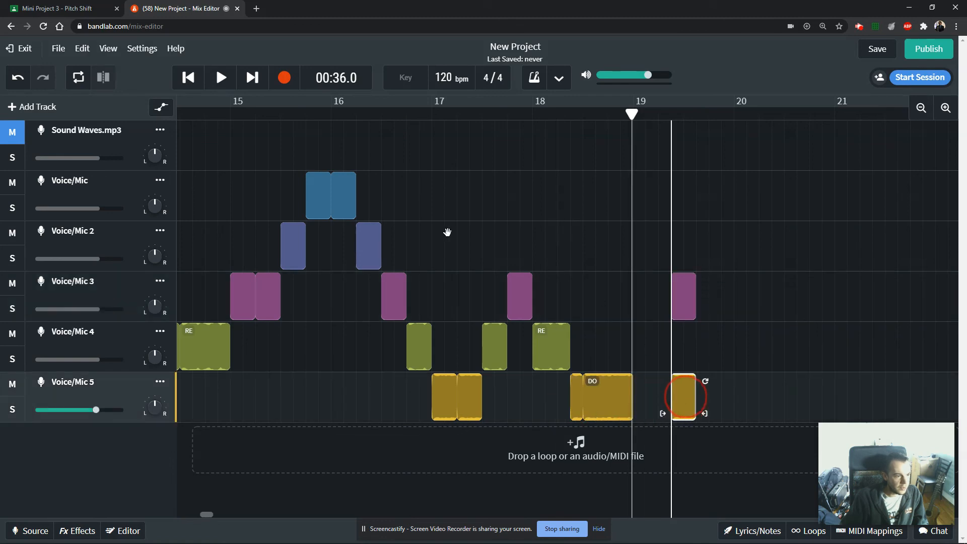
left_click_drag(345, 197, 683, 201)
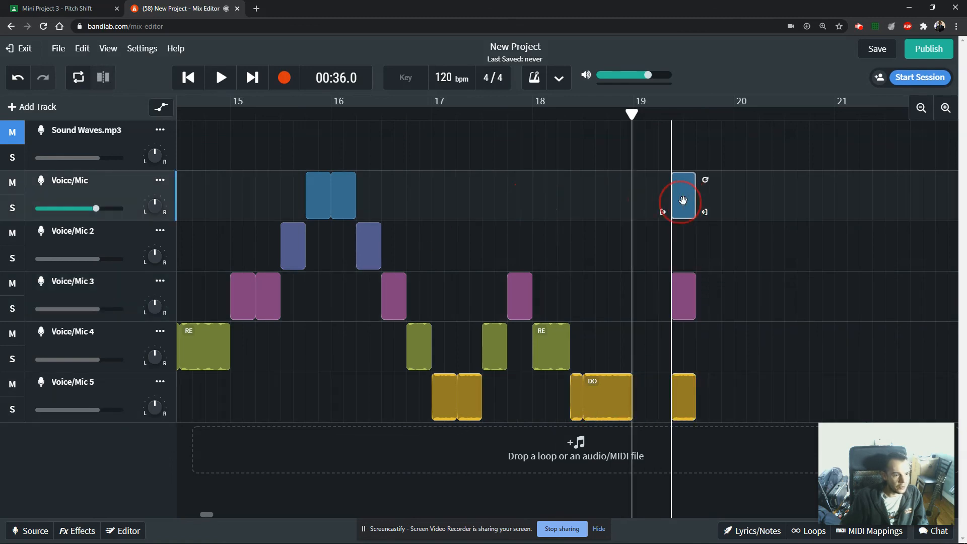
Step: Play the stacked DO, MI and SOL chord in bar 19 several times to hear how it sounds
left_click(672, 114)
key("space")
key("space")
left_click(643, 148)
key("space")
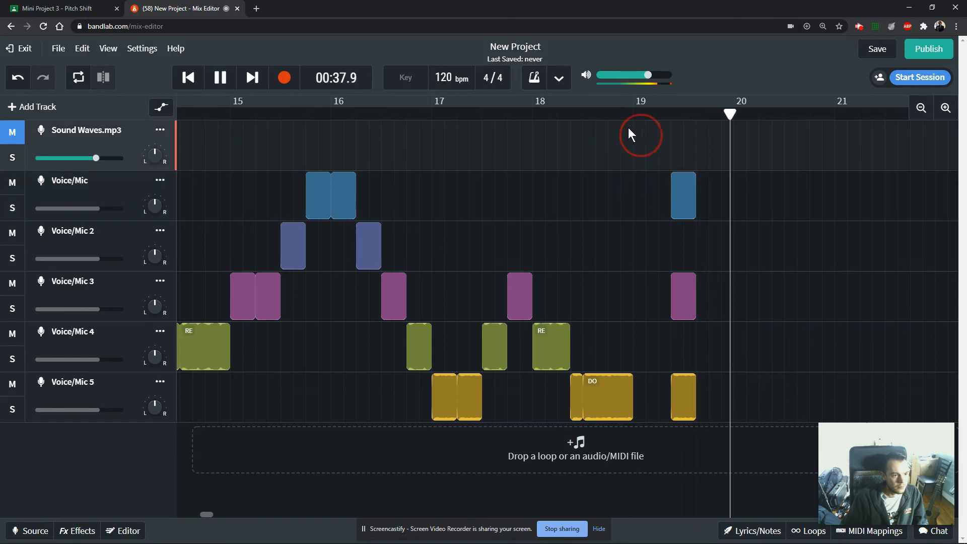
left_click(633, 111)
key("space")
key("space")
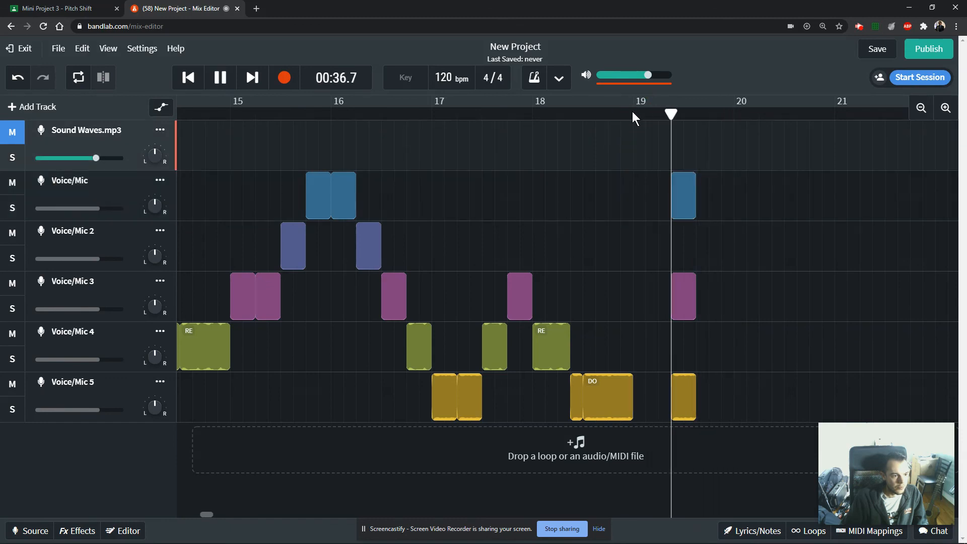
key("space")
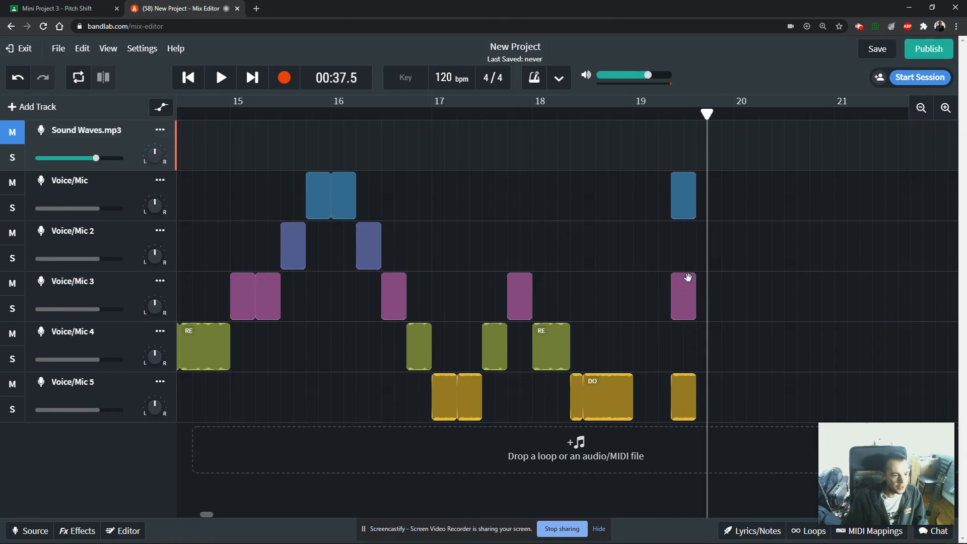
Step: Replay the bar 19 chord and open the audio editor for its MI clip to check the pitch shift
left_click(945, 107)
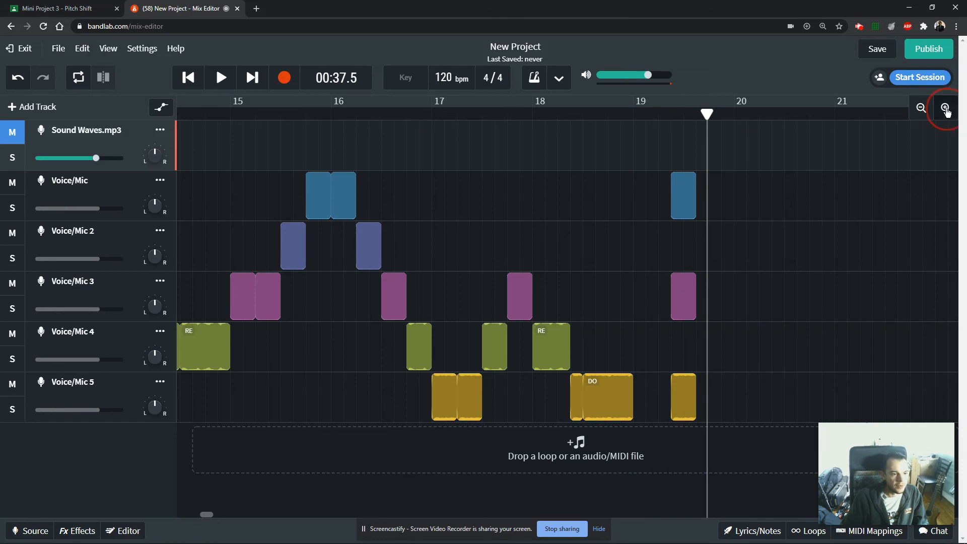
left_click(653, 286)
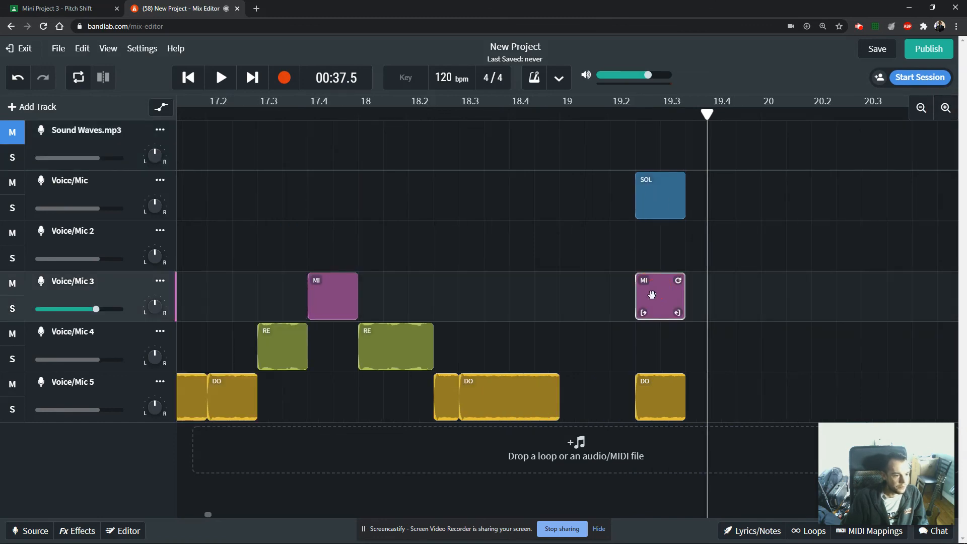
left_click(636, 117)
key("space")
key("space")
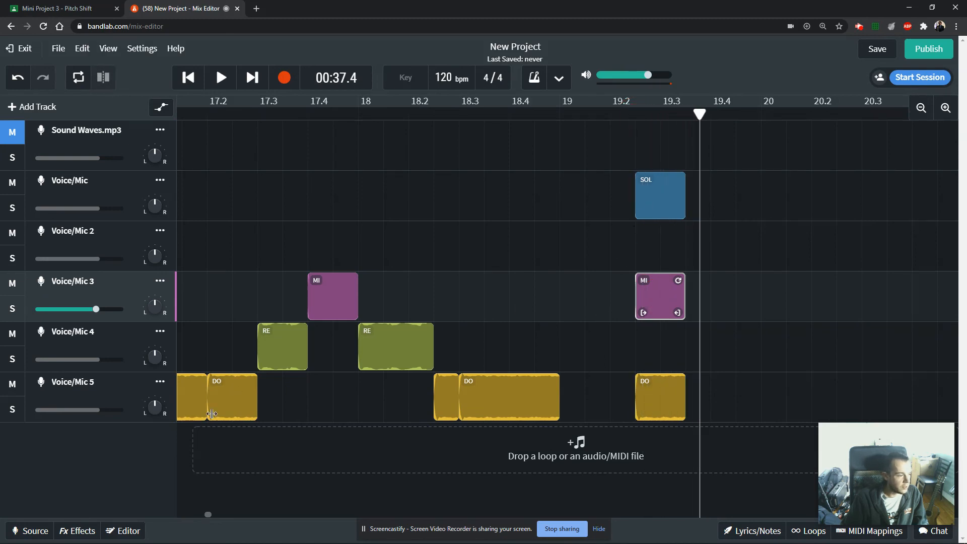
left_click(655, 386)
left_click(665, 295)
left_click(133, 534)
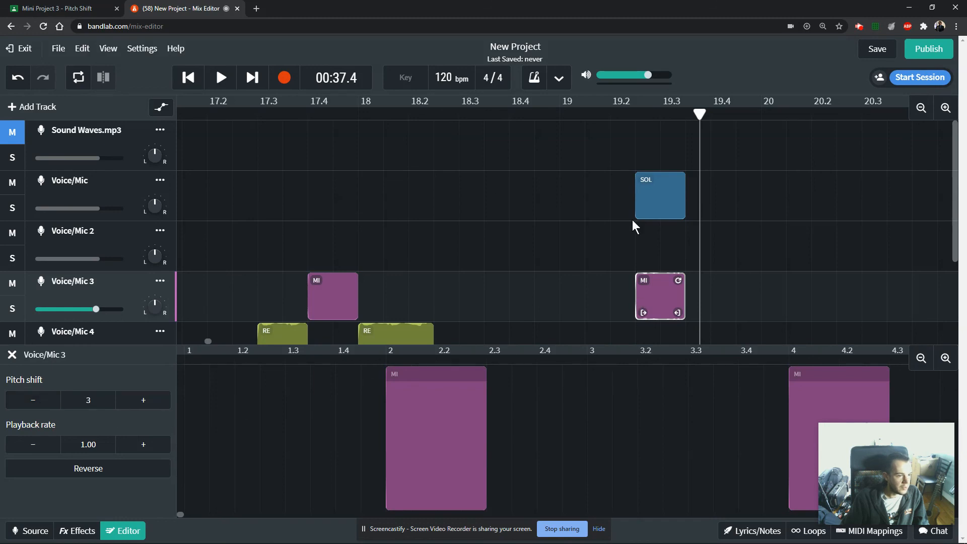
Step: Play the bar 19 chord from its start once more with the audio editor closed
left_click(633, 113)
key("space")
left_click(632, 113)
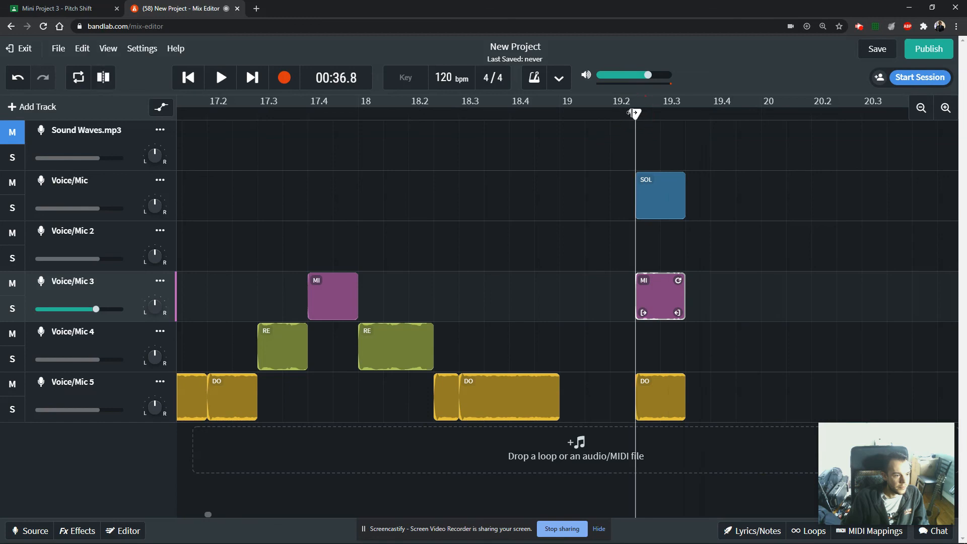
key("space")
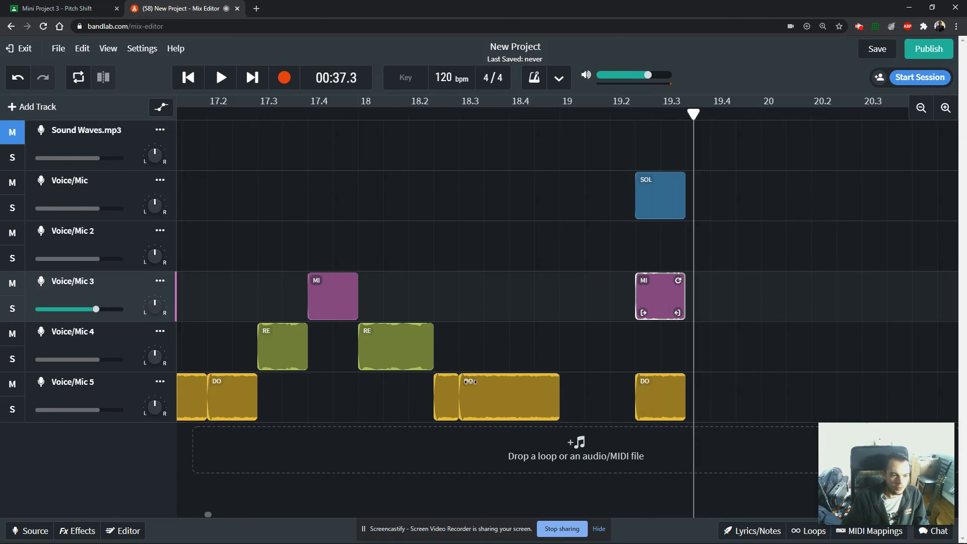
Step: Delete the stacked SOL, MI and DO clips in bar 19
left_click_drag(612, 177, 718, 420)
key("Delete")
Step: Review the arrangement by selecting the melody, the single-note scale in bars 1 to 5 and the doubled-note scale in bars 6 to 10
left_click(922, 108)
left_click(922, 107)
left_click_drag(250, 193, 707, 436)
left_click_drag(206, 516, 183, 516)
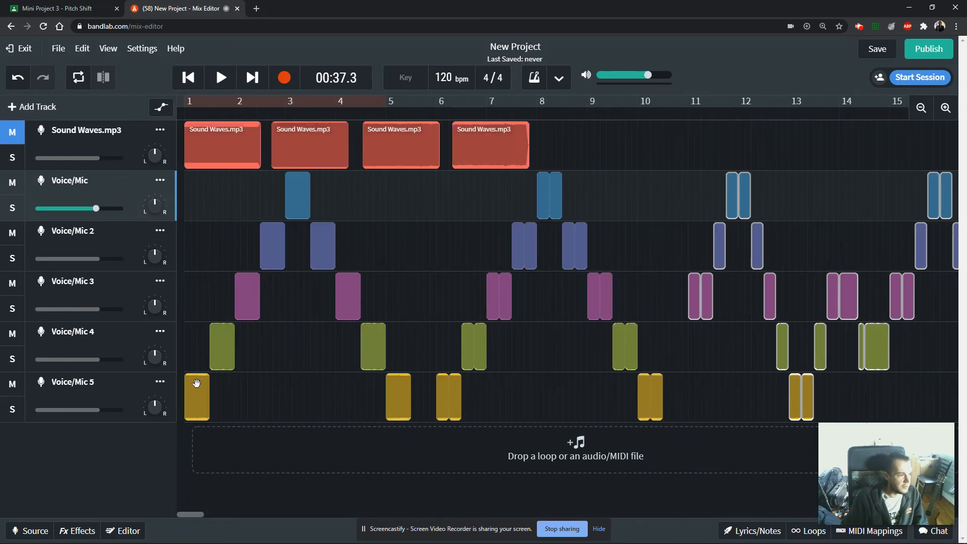
left_click_drag(188, 202, 398, 411)
left_click_drag(429, 194, 678, 418)
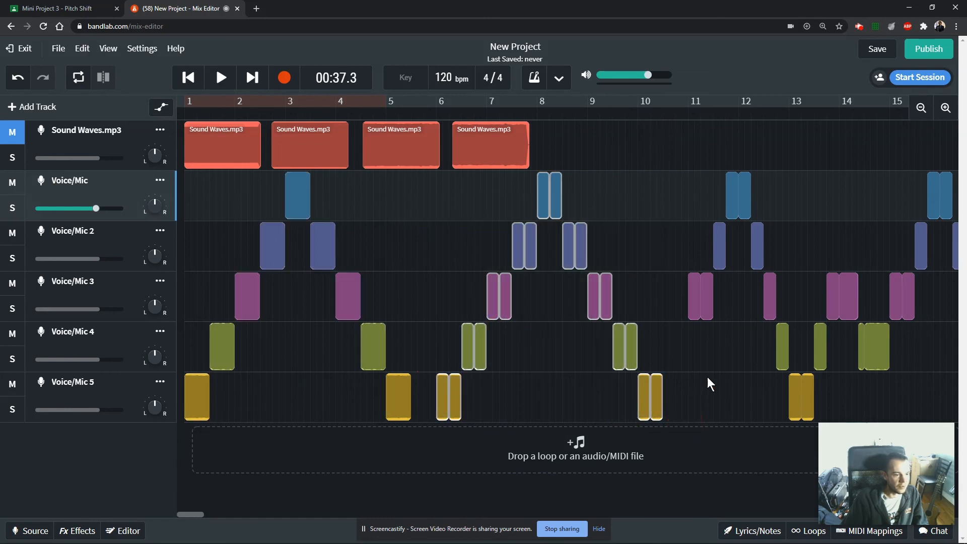
left_click(707, 378)
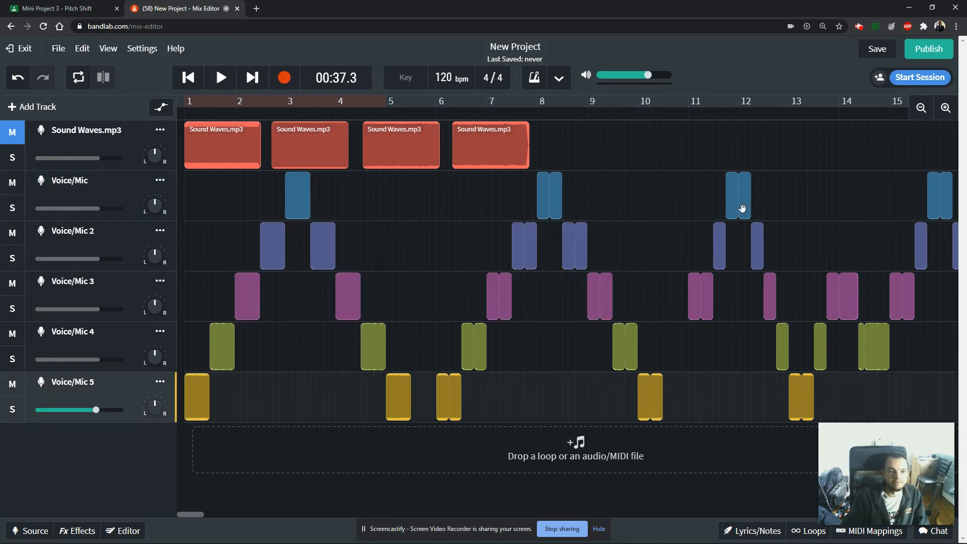